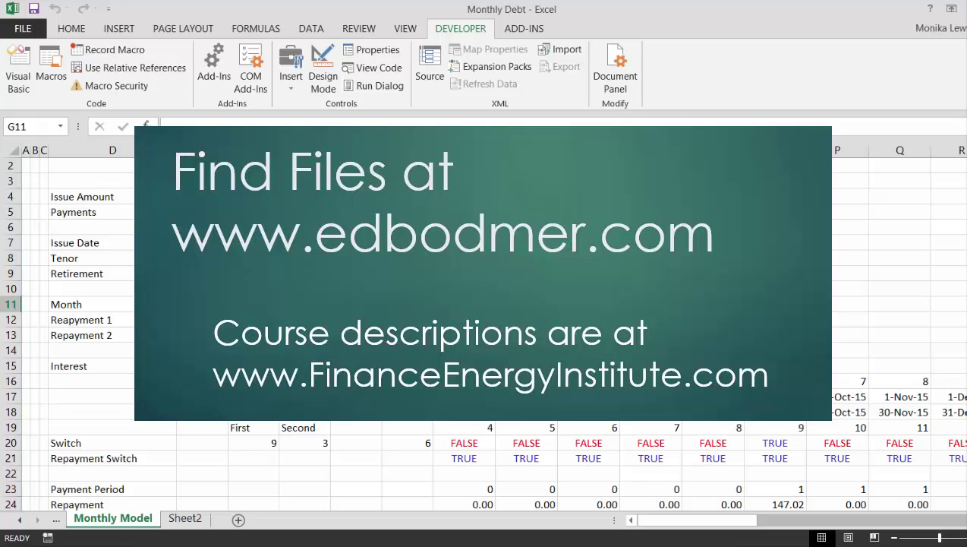
- Review the issue-date month formula, the period start dates and the input values
click(202, 305)
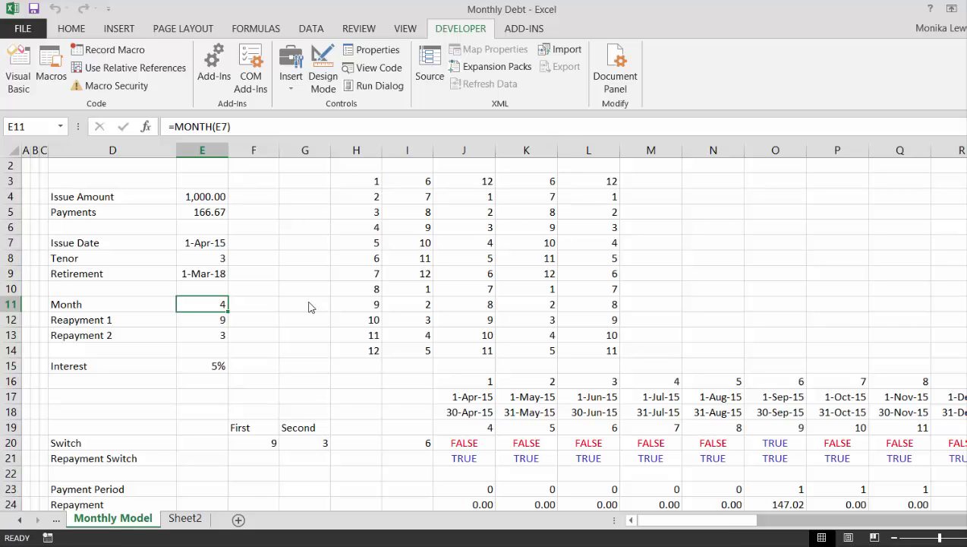
key(Down)
key(Down)
key(Down)
key(Down)
key(Down)
key(Down)
key(Right)
key(Right)
key(Right)
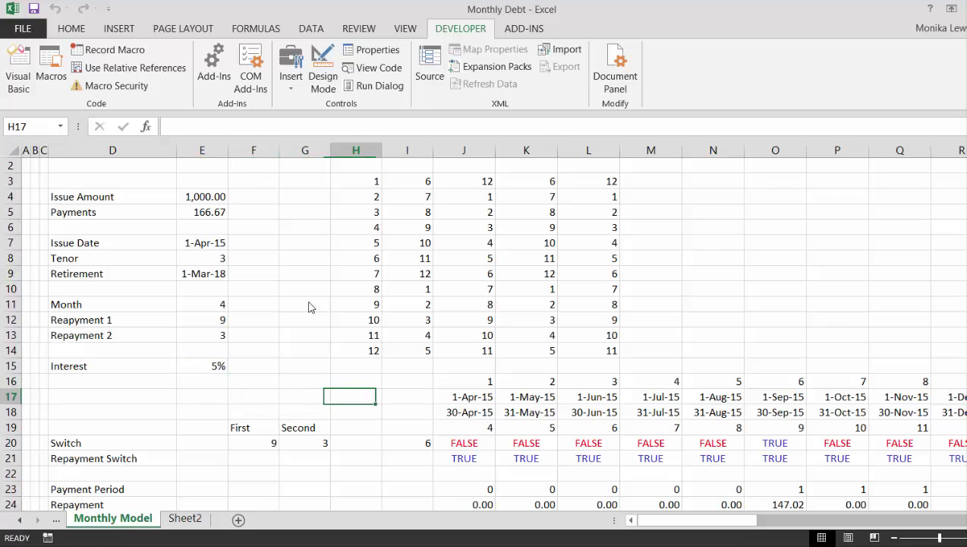
key(Right)
key(Right)
key(Right)
key(Right)
key(Right)
key(Right)
key(Right)
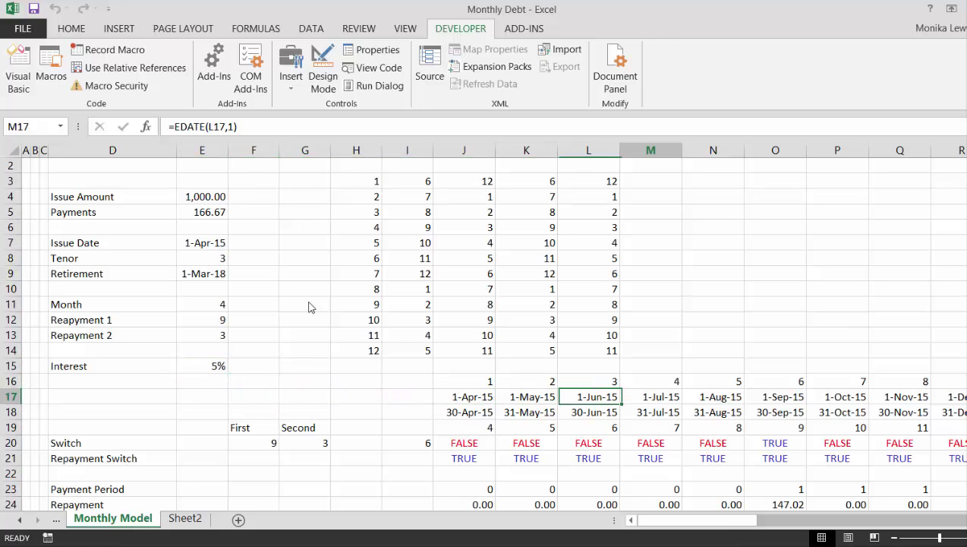
key(Left)
key(Left)
key(Left)
key(Left)
key(Left)
key(Left)
key(Left)
key(Left)
key(Left)
key(Left)
key(Left)
key(Left)
key(Left)
key(Left)
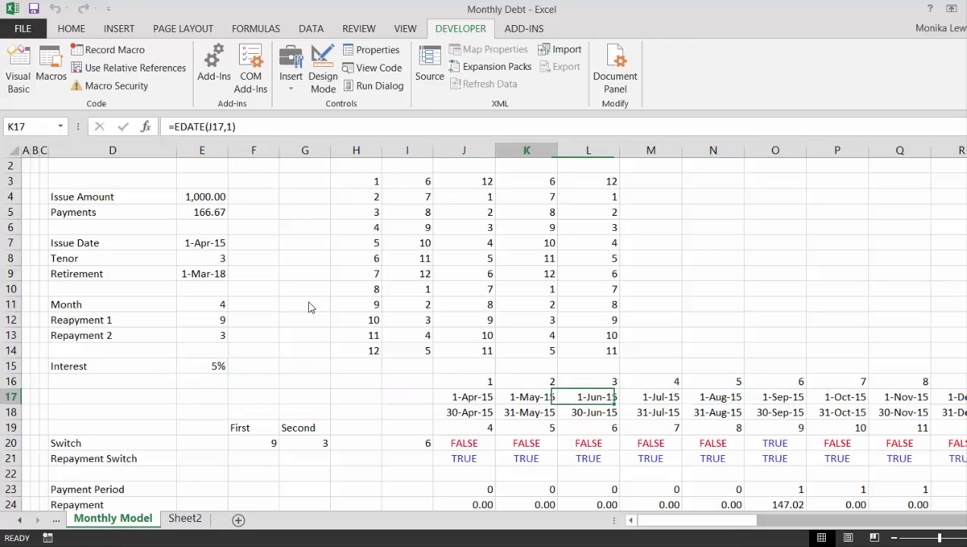
key(Right)
key(Right)
key(Right)
key(Right)
key(Right)
key(Right)
key(Right)
key(Right)
key(Right)
key(Right)
key(Right)
key(Right)
key(Right)
key(Right)
key(Right)
key(Right)
key(Right)
key(Right)
key(Right)
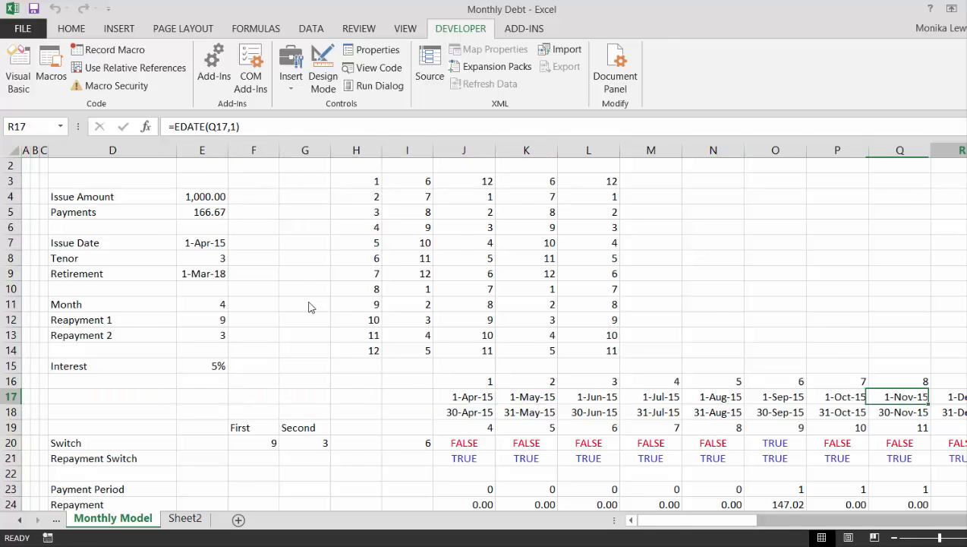
key(Left)
key(Left)
key(Left)
key(Left)
key(Left)
key(Left)
key(Left)
key(Left)
key(Left)
key(Left)
key(Left)
key(Left)
key(Left)
key(Left)
key(Left)
key(Left)
key(Left)
key(Left)
key(Left)
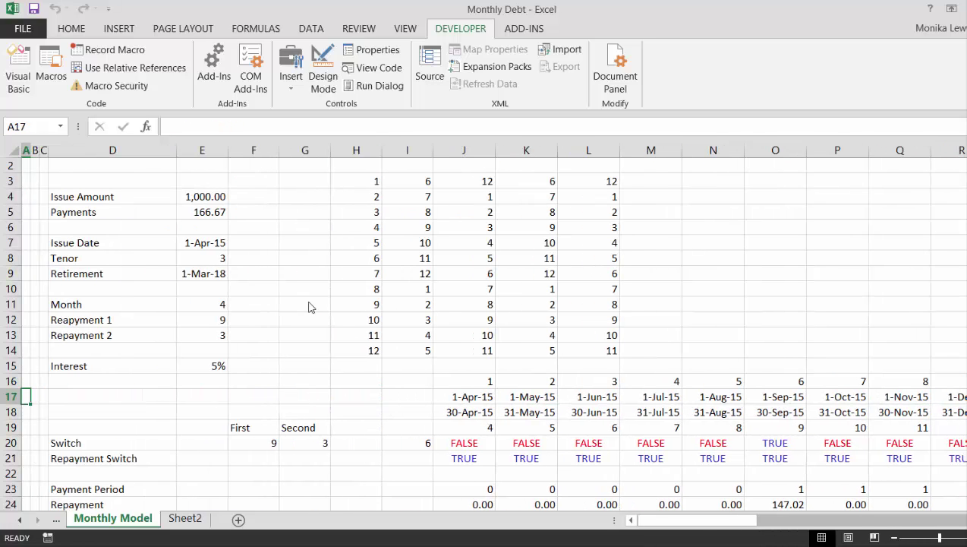
key(Up)
key(Up)
key(Up)
key(Up)
key(Up)
key(Up)
key(Up)
key(Up)
key(Up)
key(Up)
key(Up)
key(Up)
key(Up)
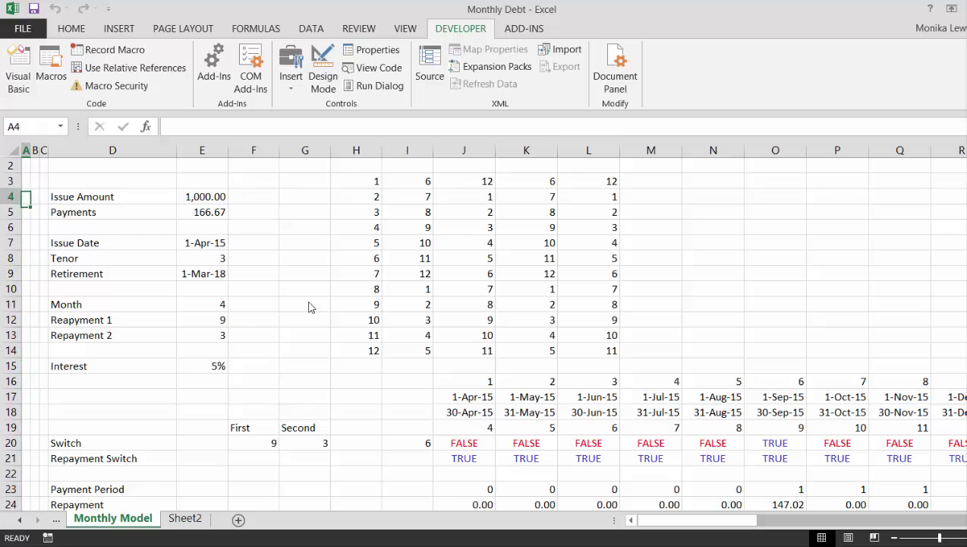
key(Down)
key(Down)
key(Down)
key(Right)
key(Right)
key(Right)
key(Right)
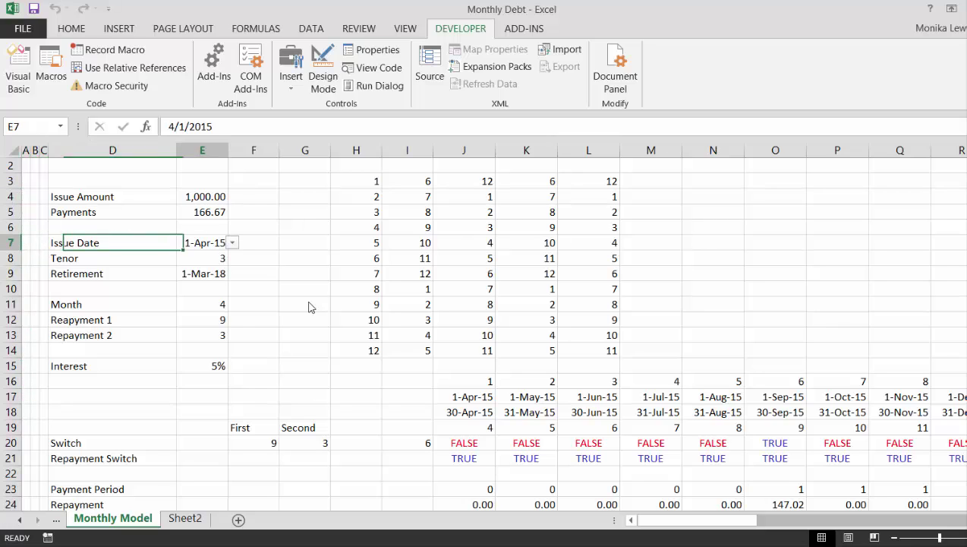
key(Up)
key(Up)
key(Up)
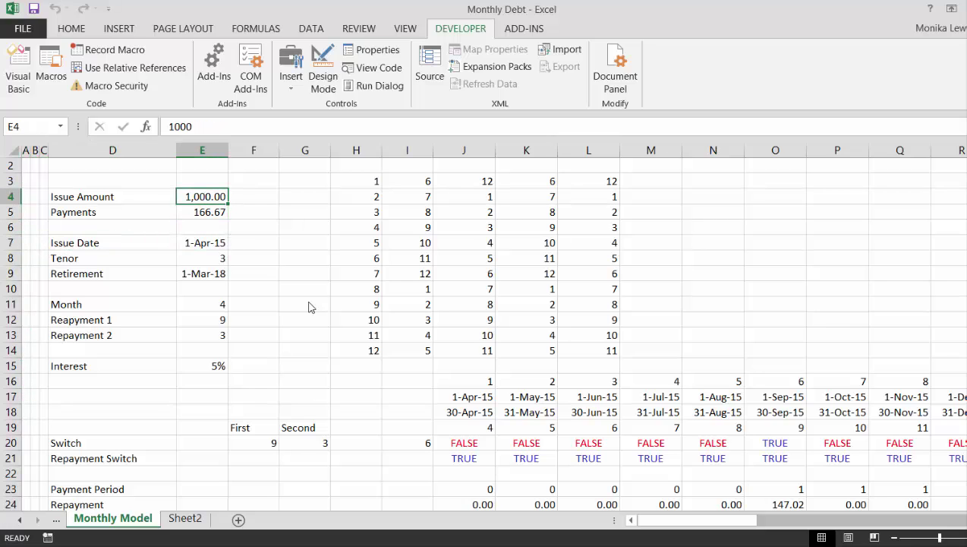
key(Down)
- Re-enter the Payments formula in E5 and the Retirement date formula in E9 to recalculate
key(F2)
key(Return)
key(Up)
key(Up)
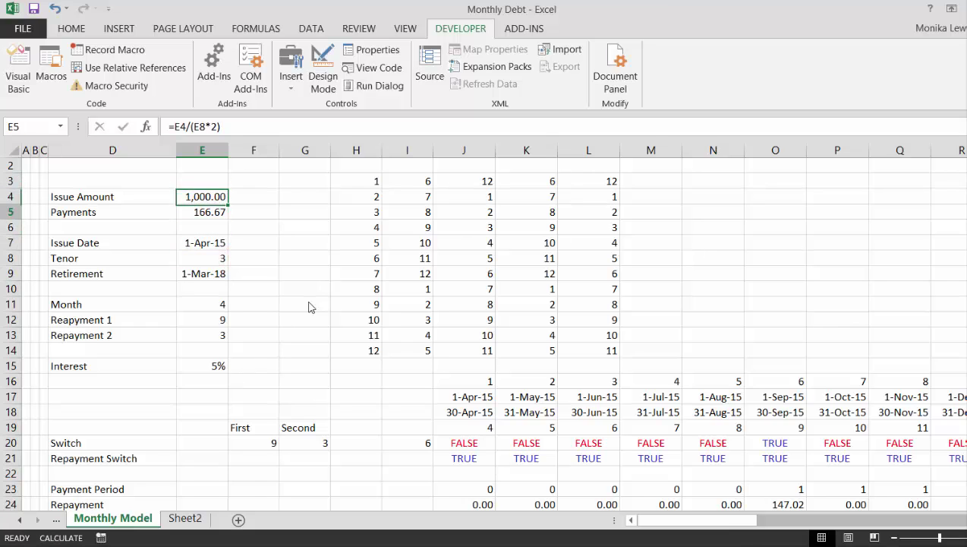
key(Down)
key(Down)
key(Down)
key(Down)
key(Down)
key(F2)
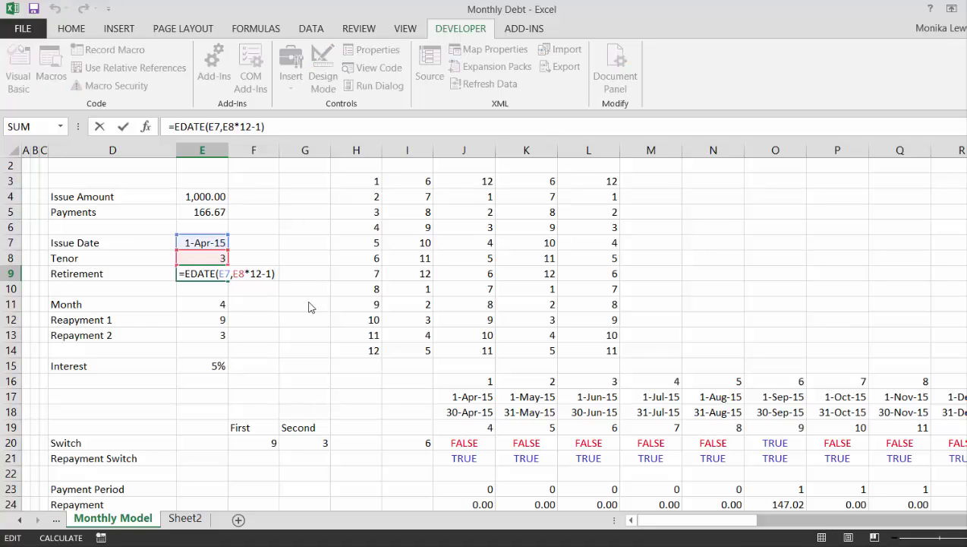
key(Return)
key(Up)
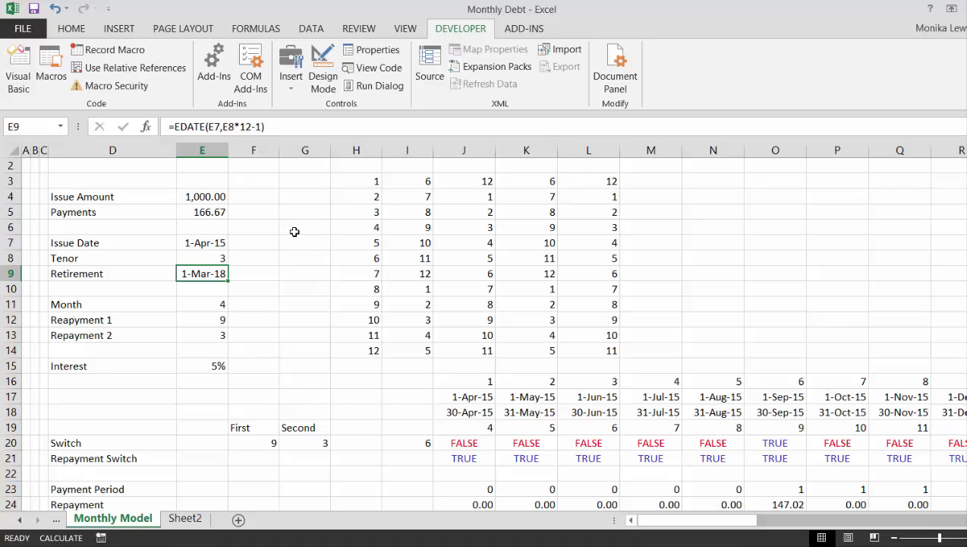
- Set calculation options to Automatic Except for Data Tables
click(295, 231)
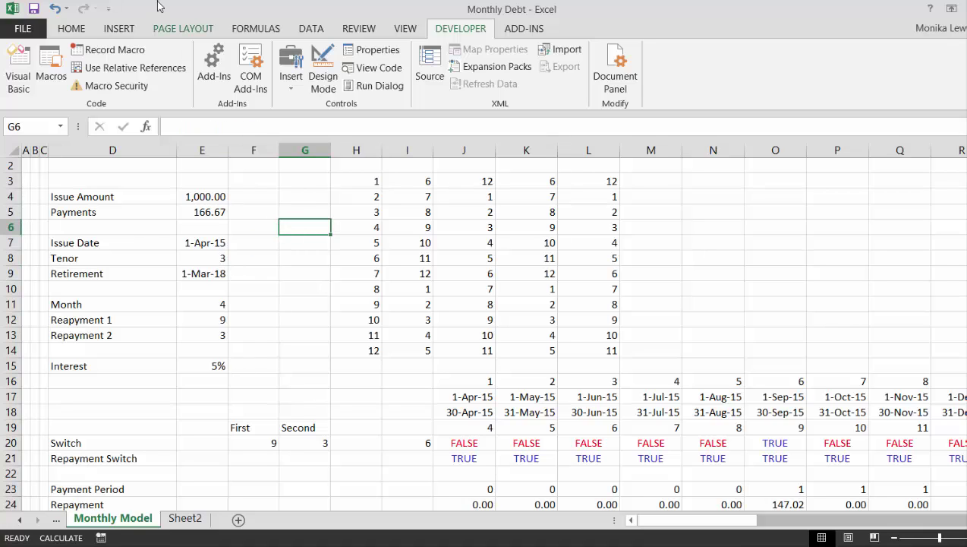
click(253, 30)
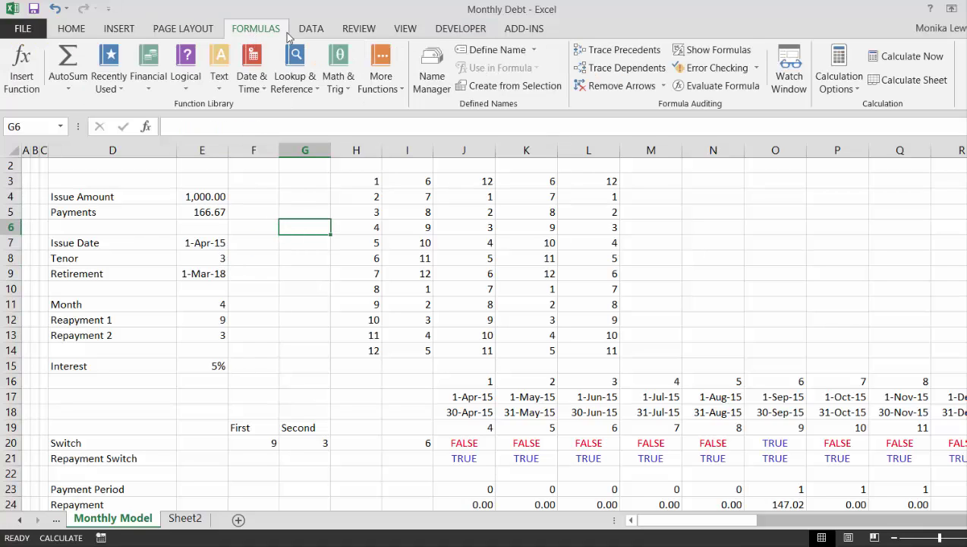
click(844, 78)
click(839, 125)
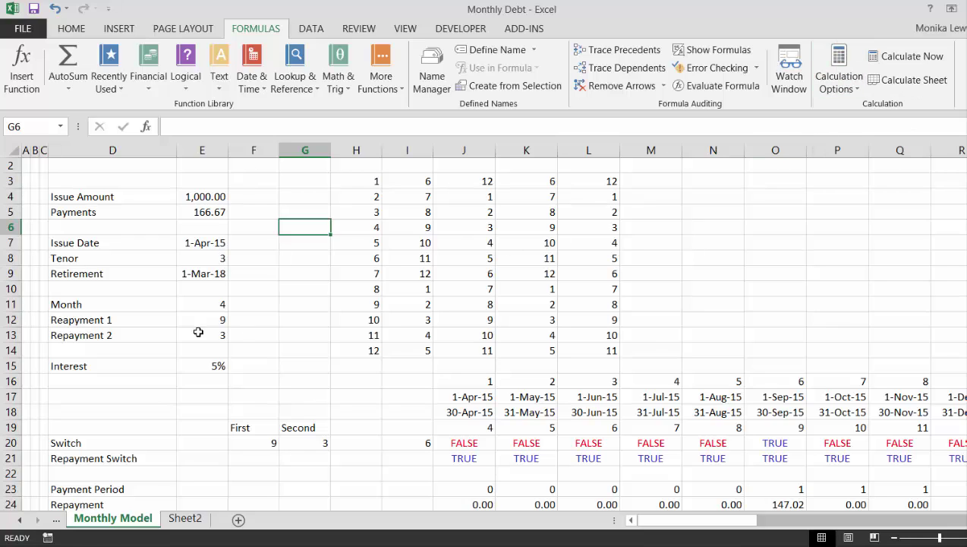
click(356, 242)
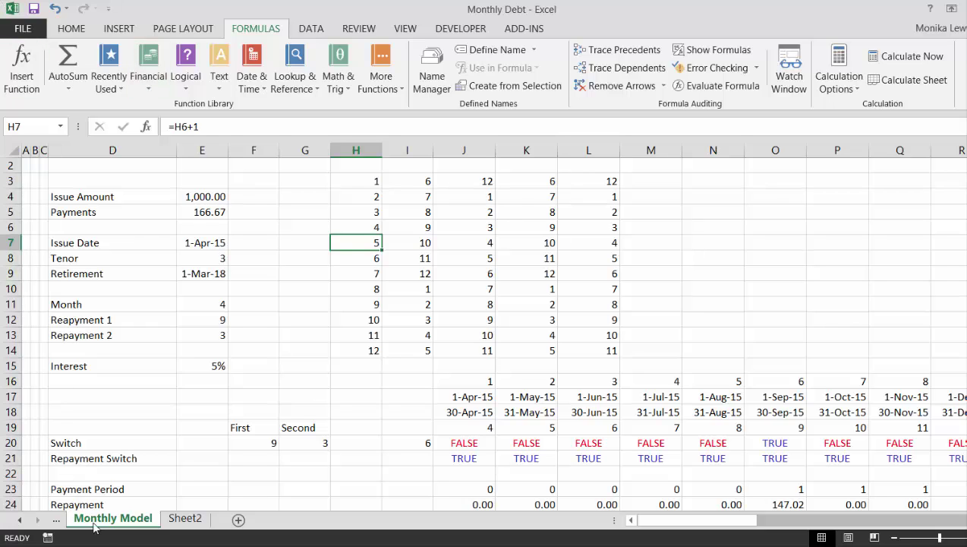
- In the Documents window, browse Courses (C:) > Chapter 1. Models and Analysis > 12. Excel Utilities (fm)
mouse_move(362, 540)
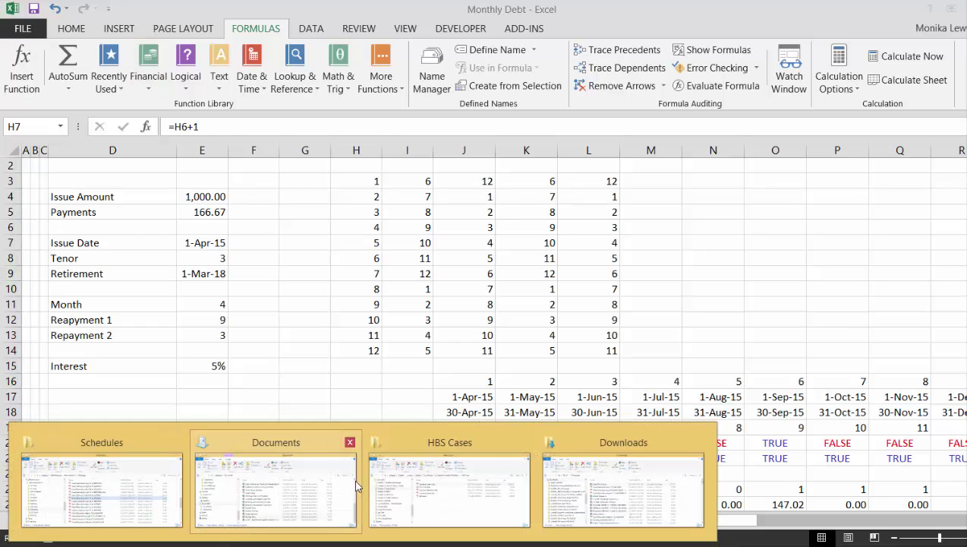
click(316, 501)
click(194, 351)
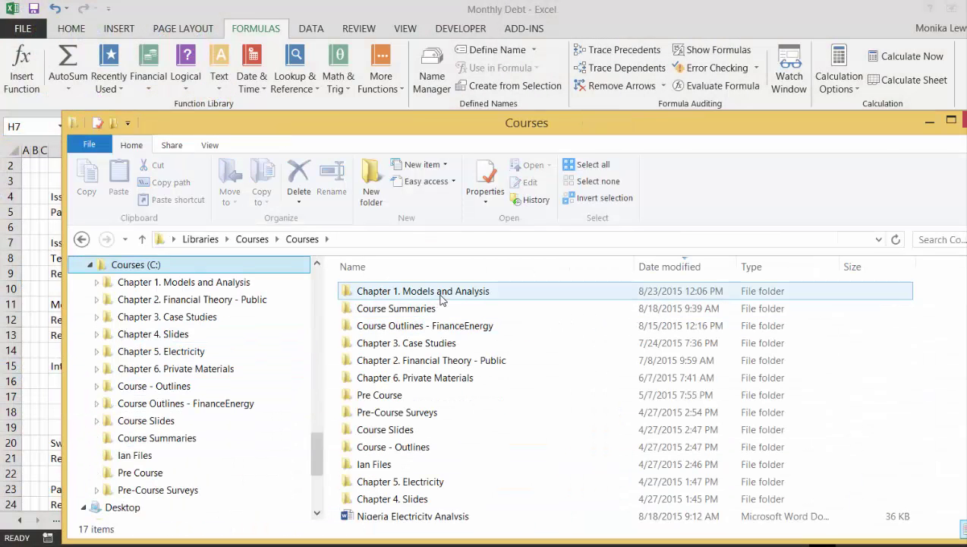
double_click(438, 294)
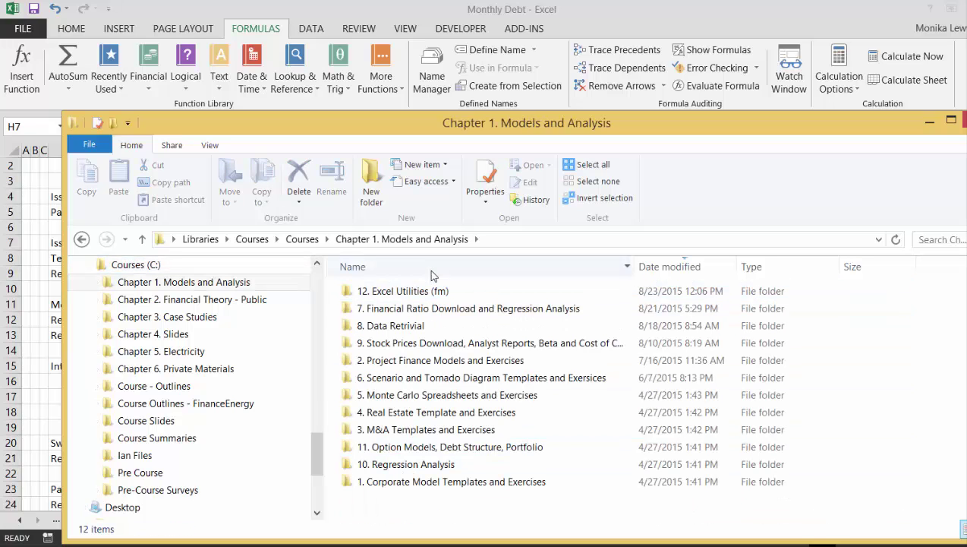
click(422, 268)
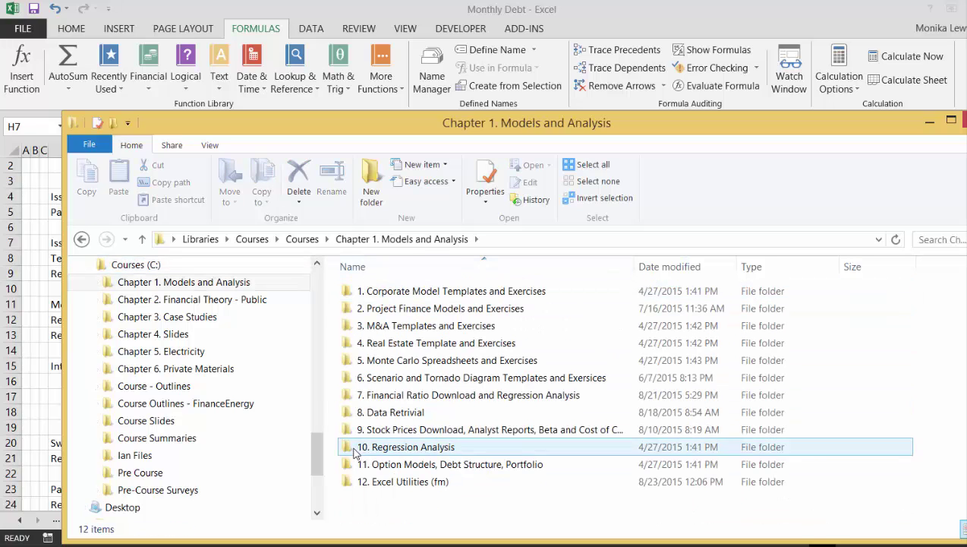
double_click(372, 481)
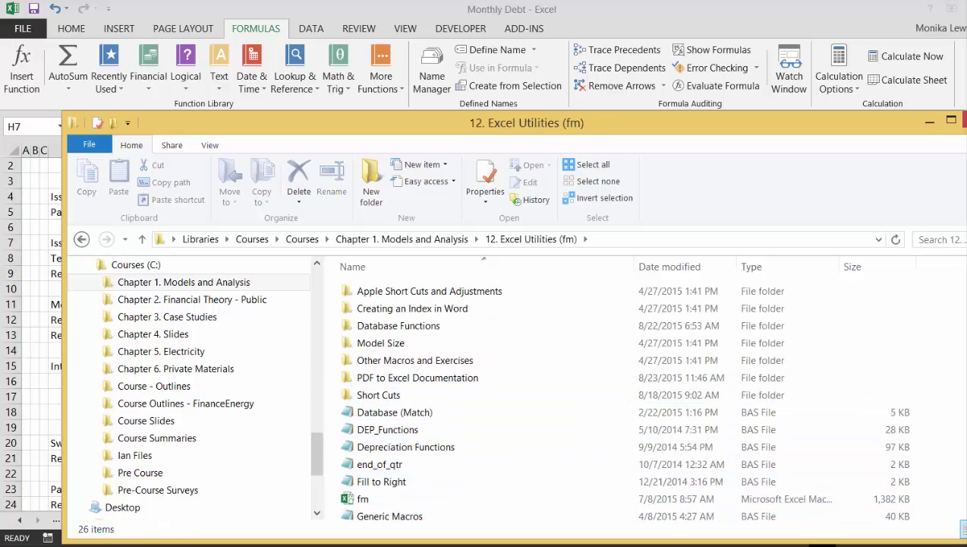
scroll(394, 395, down, 4)
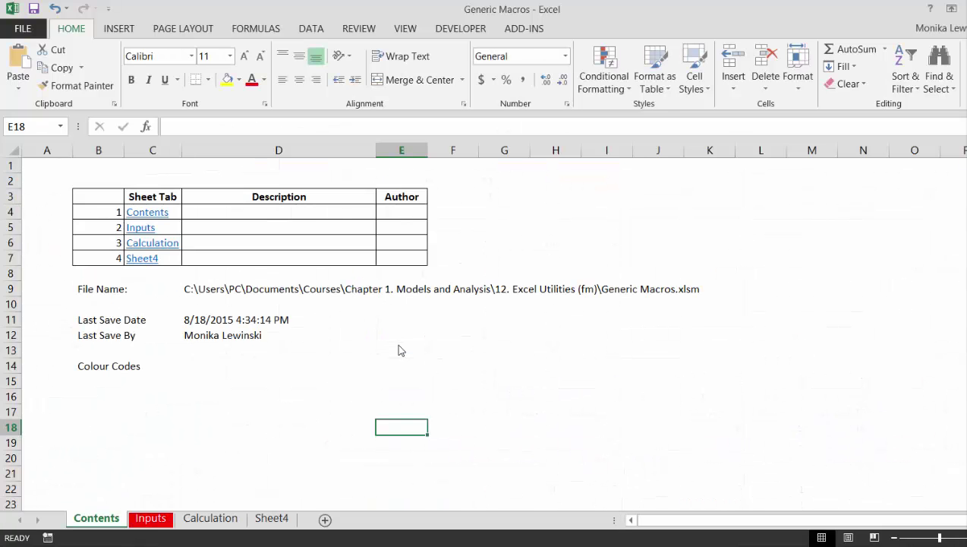
- Back in Monthly Debt, run the Ctrl+Shift+C macro to colour all hard-coded constants blue
key(ctrl+Tab)
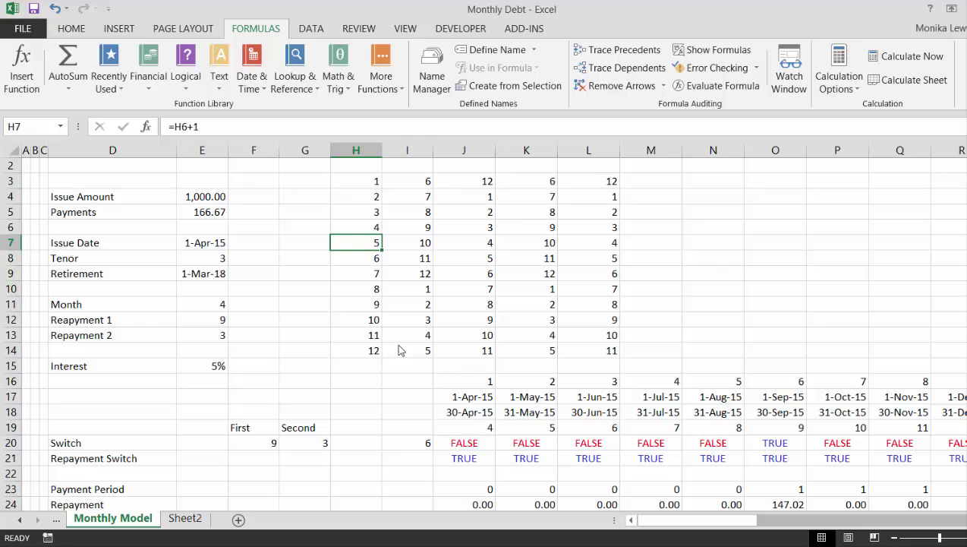
key(ctrl+shift+c)
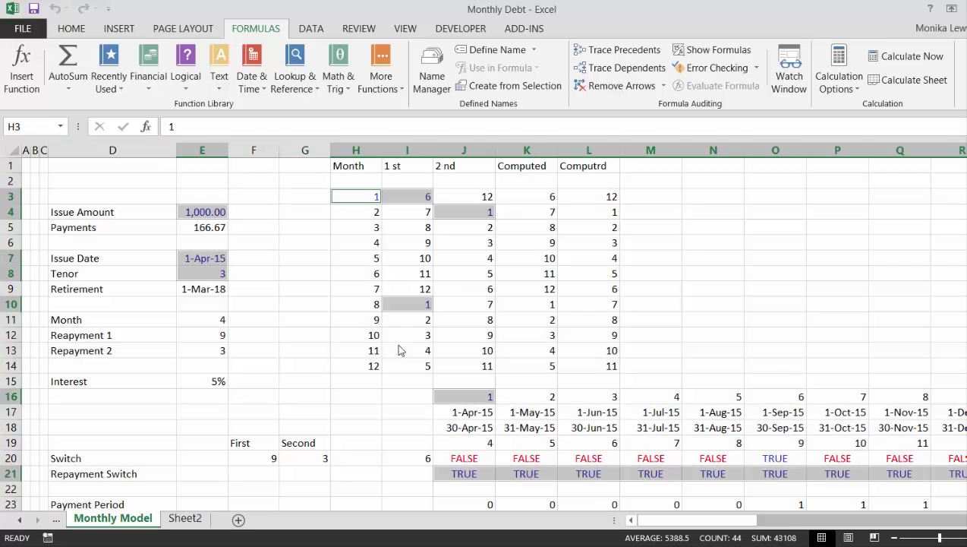
key(Down)
- Recheck the Retirement date formula in E9, still returning 1-Mar-18
key(Down)
key(Left)
key(Left)
key(Left)
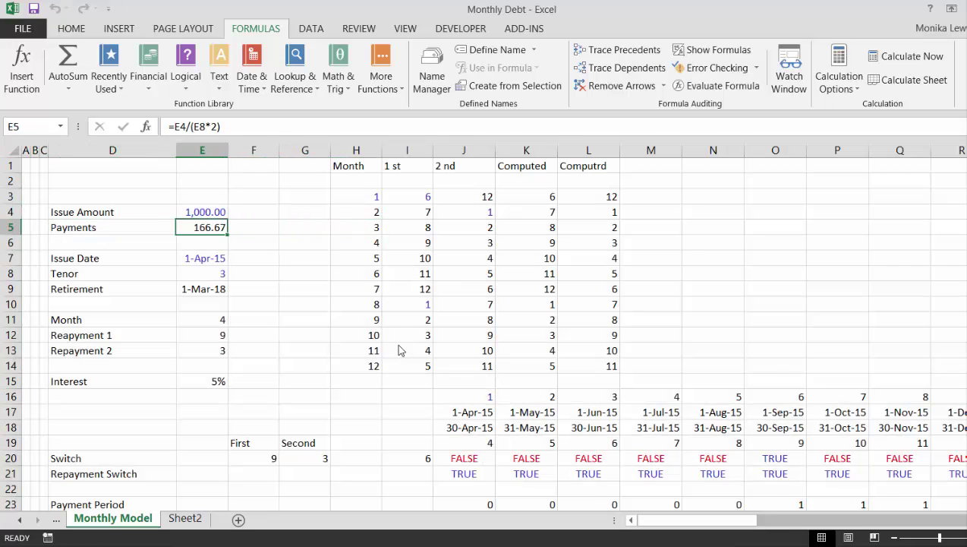
key(Up)
key(Left)
key(Down)
key(Down)
key(Down)
key(Right)
key(Right)
key(Left)
key(Down)
key(Down)
key(Down)
key(Up)
key(Up)
key(Up)
key(Up)
key(Up)
key(Down)
key(Down)
key(Down)
key(Down)
key(Down)
key(Up)
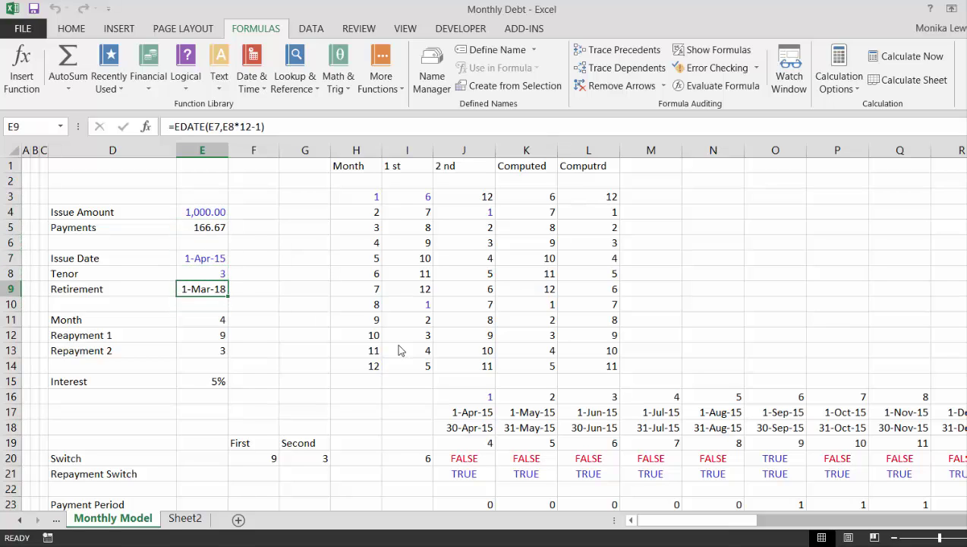
key(F2)
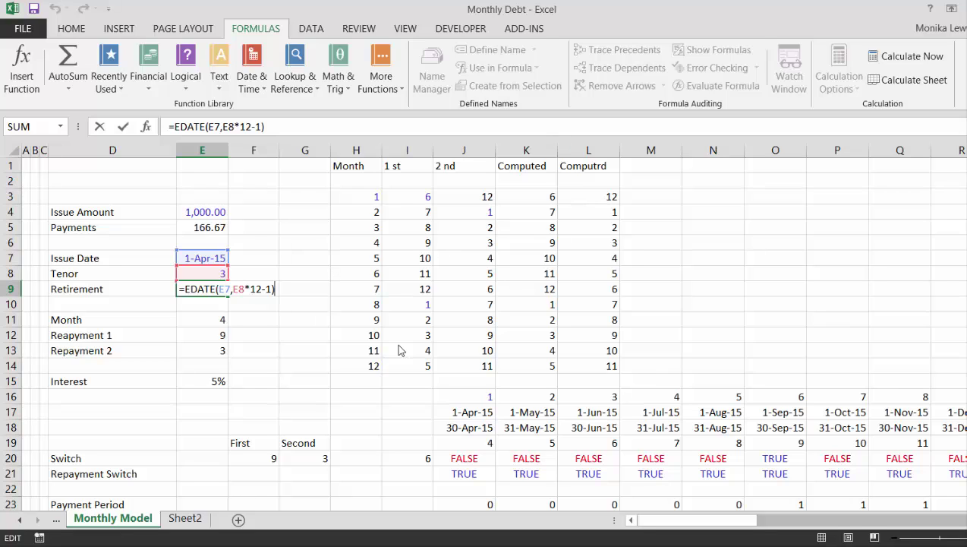
key(Return)
key(Up)
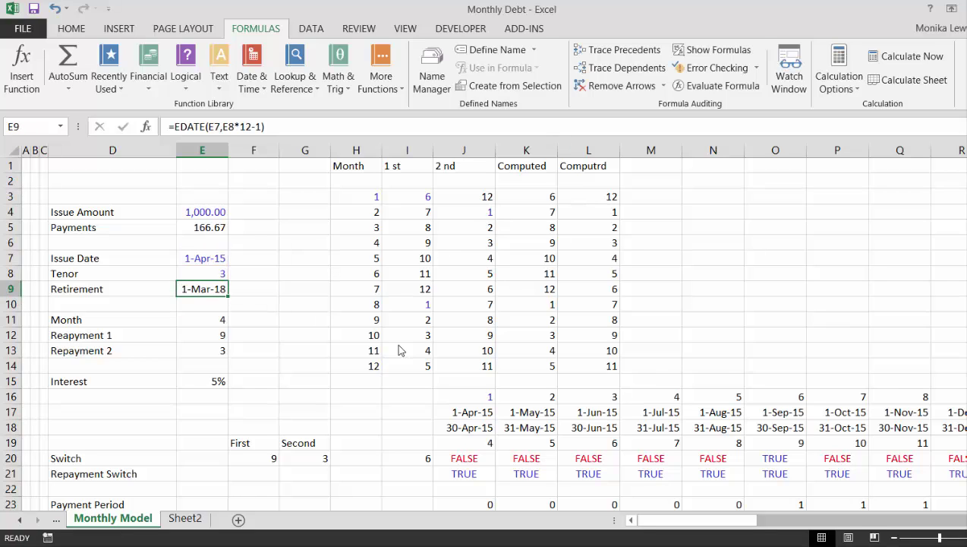
key(F2)
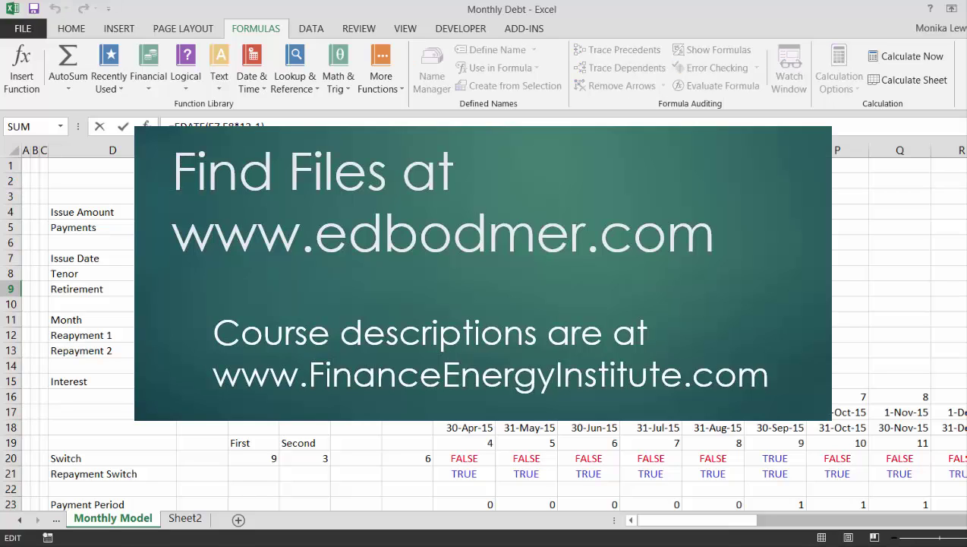
key(Return)
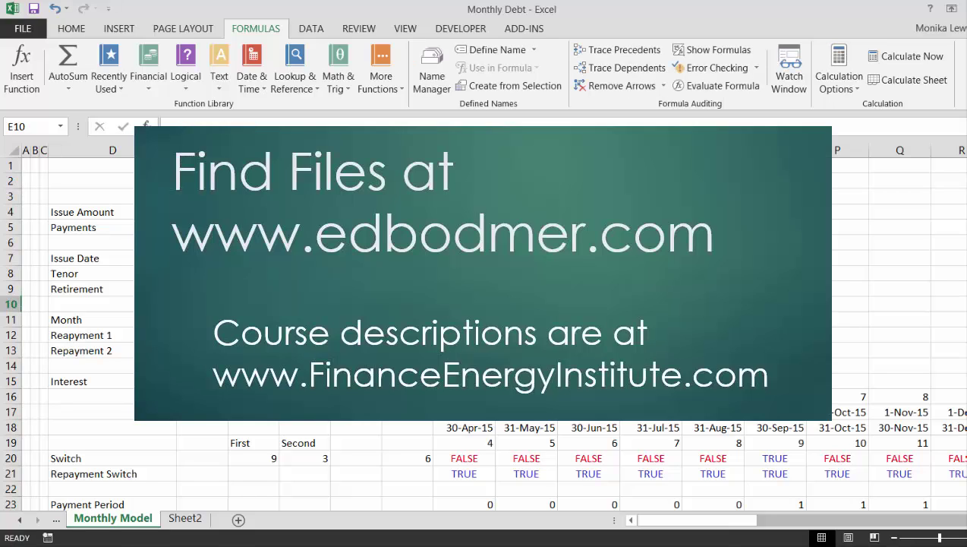
key(Up)
key(Left)
key(Left)
key(Right)
key(Right)
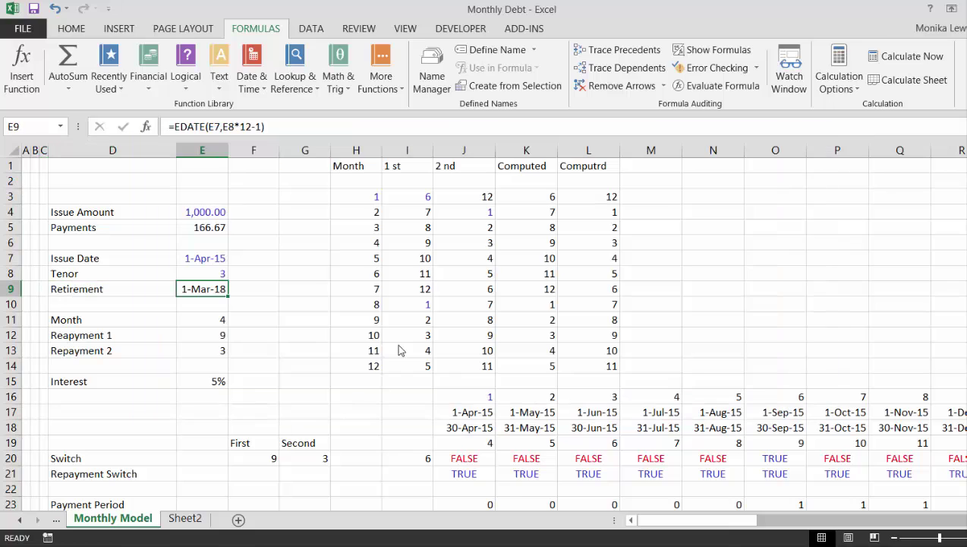
key(Right)
key(Right)
key(Right)
key(Right)
key(Right)
key(Right)
key(Right)
key(Right)
key(Right)
key(Right)
key(Right)
key(Right)
key(Right)
key(Right)
key(Right)
key(Right)
key(Right)
key(Right)
key(Right)
key(Right)
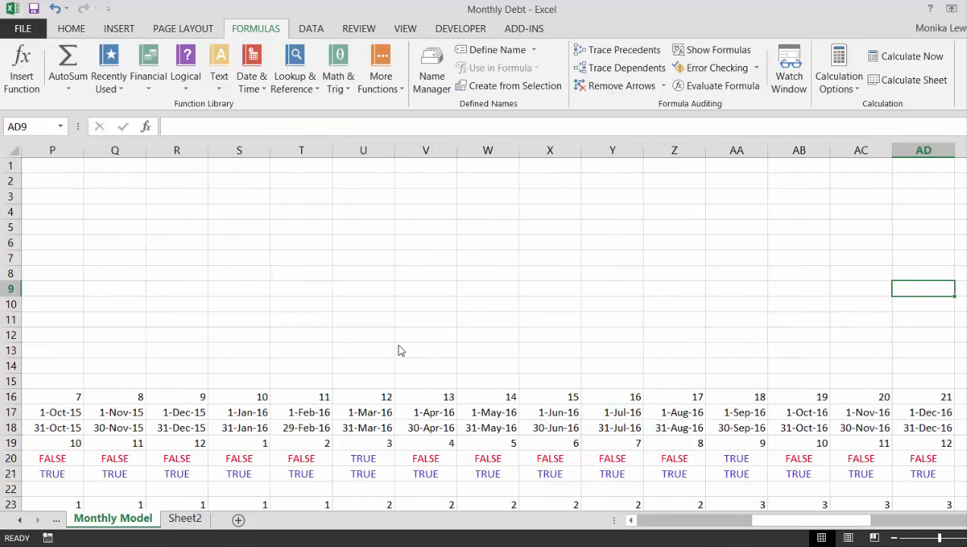
key(Right)
key(Right)
key(Right)
key(Right)
key(Right)
key(Right)
key(Right)
key(Right)
key(Right)
key(Right)
key(Right)
key(Right)
key(Right)
key(Right)
key(Right)
key(Right)
key(Right)
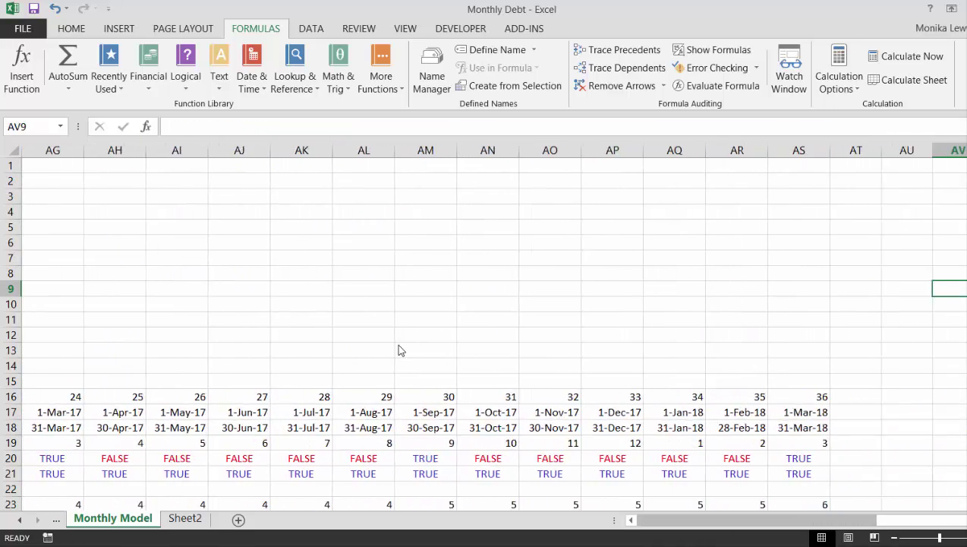
key(Left)
key(Left)
key(Left)
key(ctrl+Left)
key(ctrl+Left)
key(ctrl+Left)
key(Left)
key(Left)
key(Left)
key(Right)
key(Right)
- Rename the D9 label to 'Last Payment Date'
text(Last )
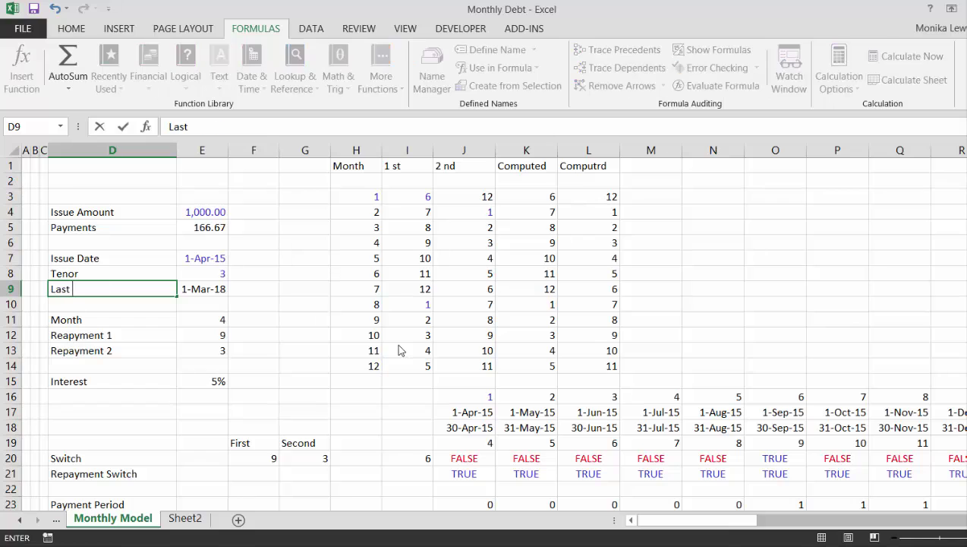
text(Payment Date)
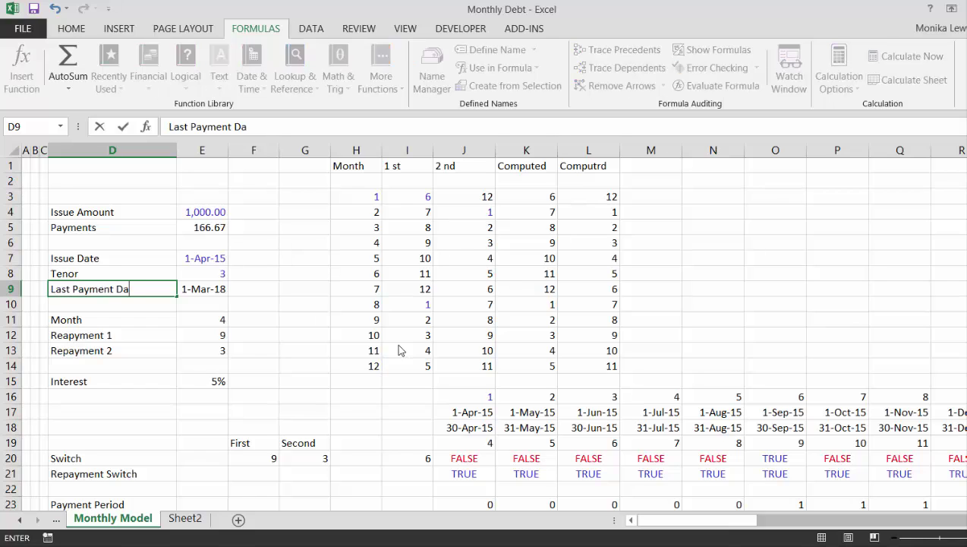
key(Return)
key(Down)
key(Right)
key(Up)
key(Up)
key(Up)
key(Up)
key(Up)
key(Up)
key(Up)
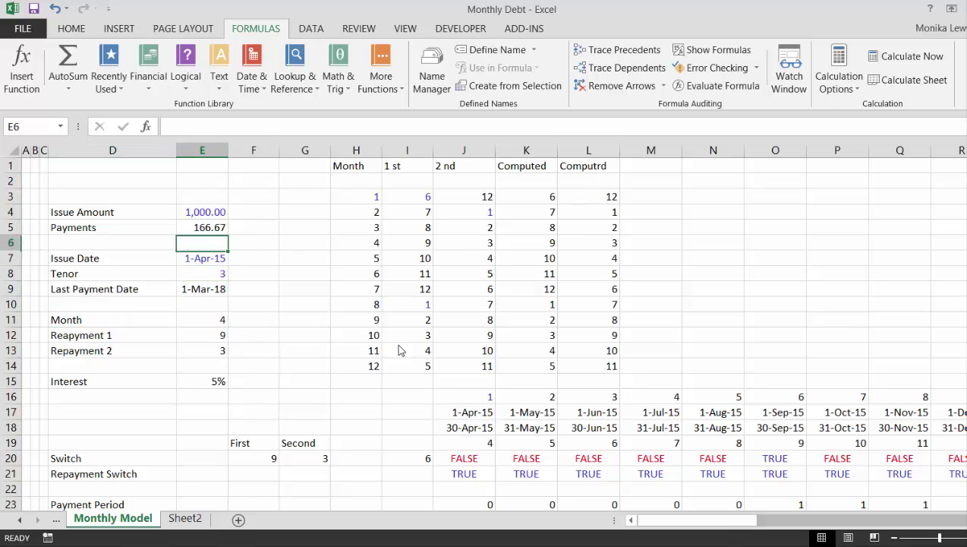
key(Down)
key(Down)
key(Down)
key(Down)
key(Down)
key(Down)
key(Down)
key(Down)
key(Down)
key(Up)
key(Up)
key(Down)
key(Down)
key(Up)
key(Up)
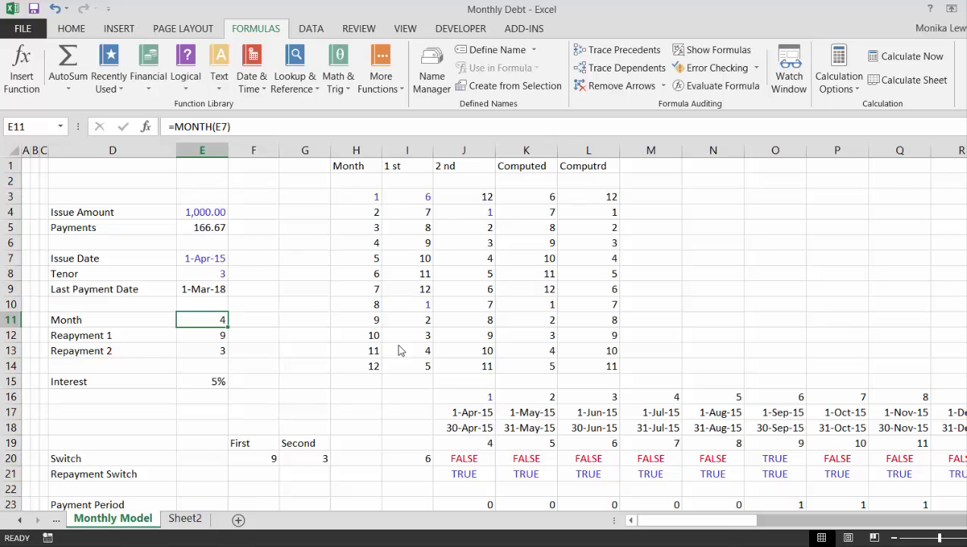
- Enter =MONTH(E7) in E11 using autocomplete, returning 4 from the issue date
text(=)
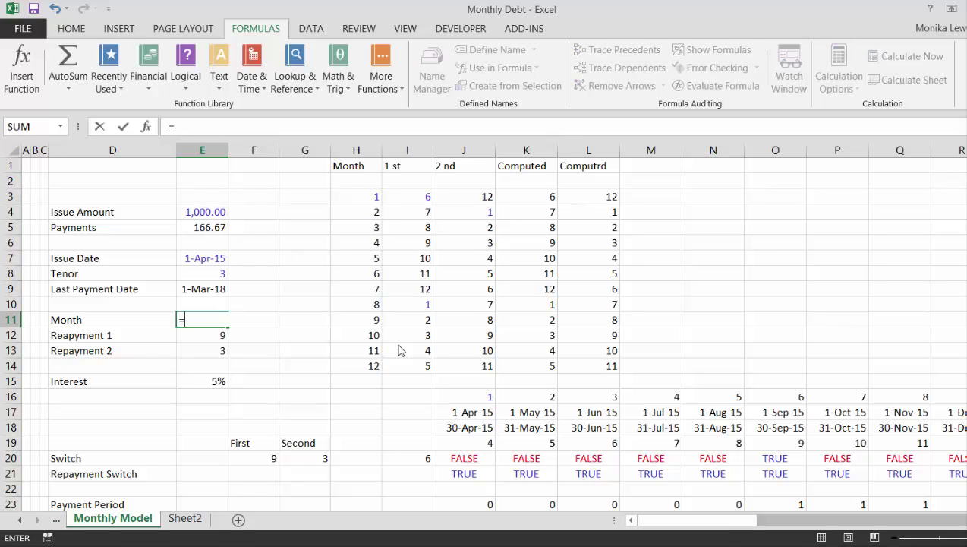
text(mo)
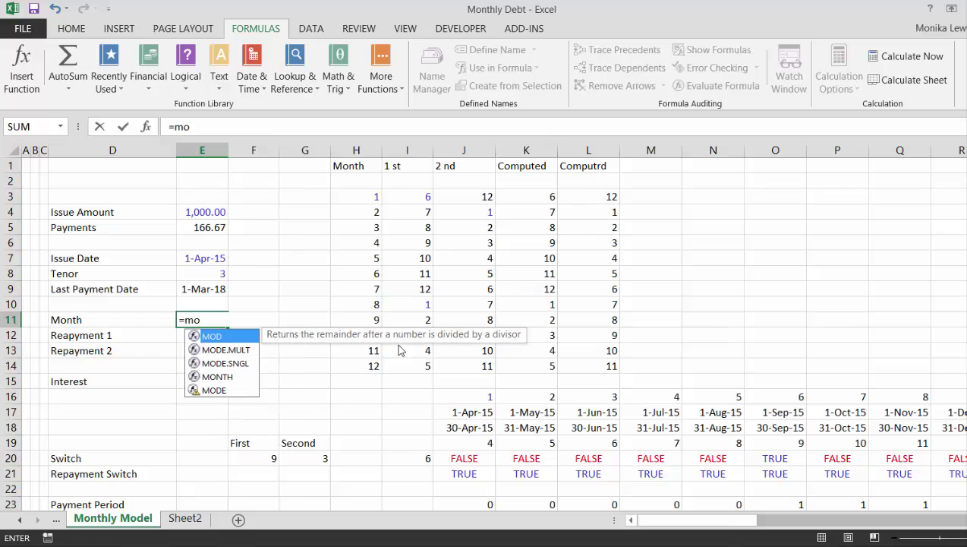
key(Down)
key(Down)
- Review the lookup table's Month column values and the issue date input
key(Down)
key(Tab)
key(Up)
key(Up)
key(Up)
key(Up)
key(Return)
key(Up)
key(Right)
key(Right)
key(Up)
key(Up)
key(Up)
key(Up)
key(Up)
key(Up)
key(Up)
key(Up)
key(Right)
key(Right)
key(Right)
key(Left)
key(Left)
key(Left)
key(Right)
key(Down)
key(Down)
key(Down)
key(Down)
key(Down)
key(Down)
key(Down)
key(Down)
key(Down)
key(Down)
key(Down)
key(Up)
key(Up)
key(Up)
key(Up)
key(Up)
key(Up)
key(Up)
key(Up)
key(Up)
key(Up)
key(Up)
key(Up)
key(Up)
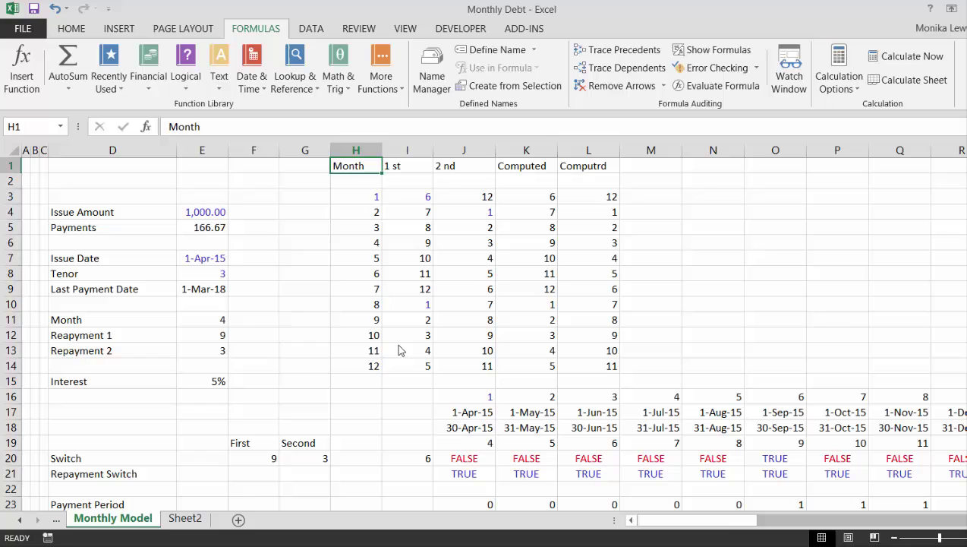
key(Down)
key(Down)
key(Left)
key(Left)
key(Left)
key(Down)
key(Down)
key(Down)
key(Down)
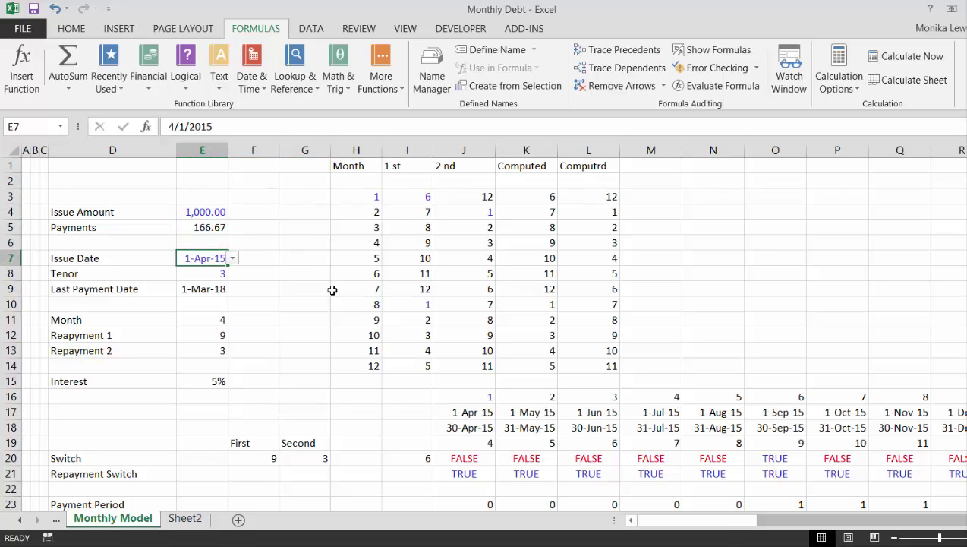
- Change the issue date in E7 to 1-Jan-15 from its dropdown list
click(232, 258)
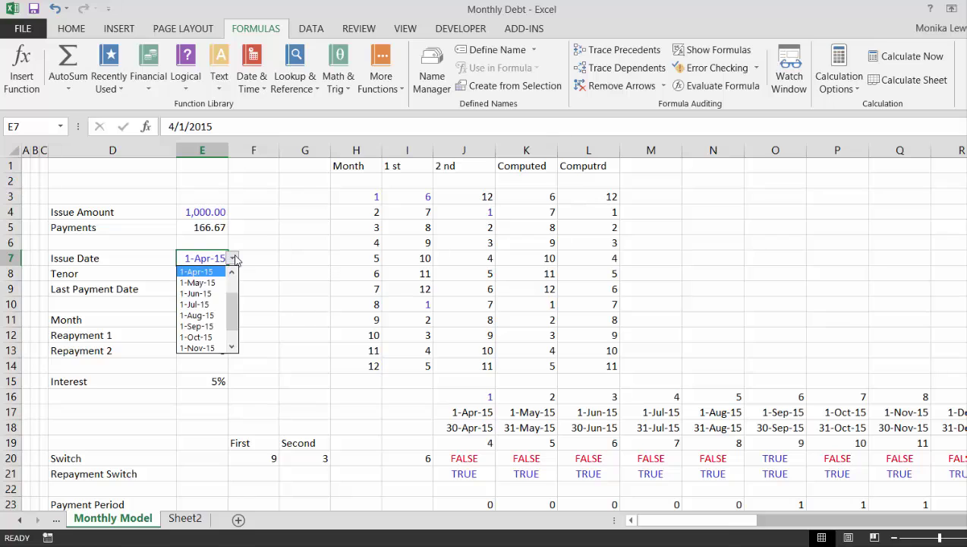
double_click(232, 272)
click(232, 272)
click(198, 273)
click(327, 251)
- Check month 1 and its first repayment month in the lookup table
key(Left)
key(Left)
key(Right)
key(Right)
key(Right)
key(Up)
key(Up)
key(Up)
key(Up)
key(Left)
key(Left)
key(Left)
key(Down)
key(Up)
key(Right)
key(Right)
key(Right)
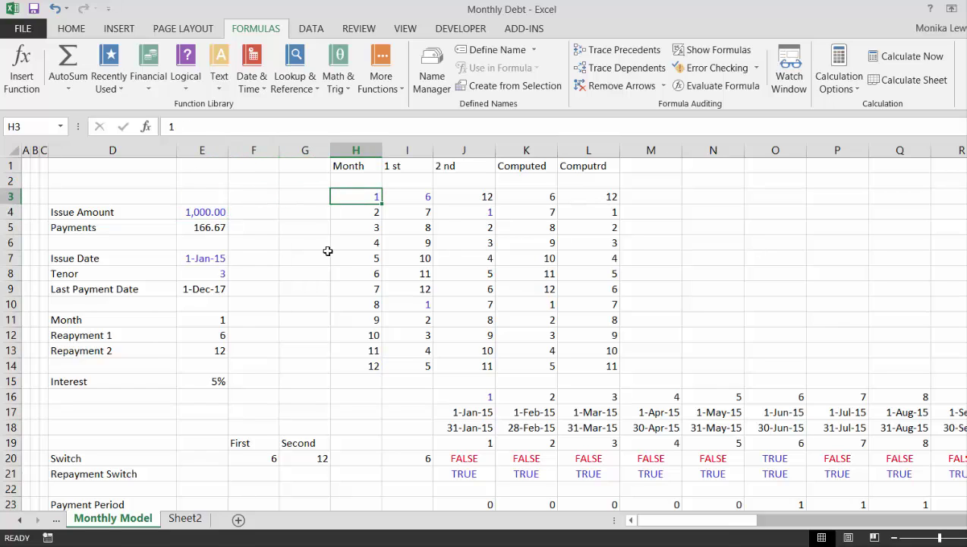
key(Right)
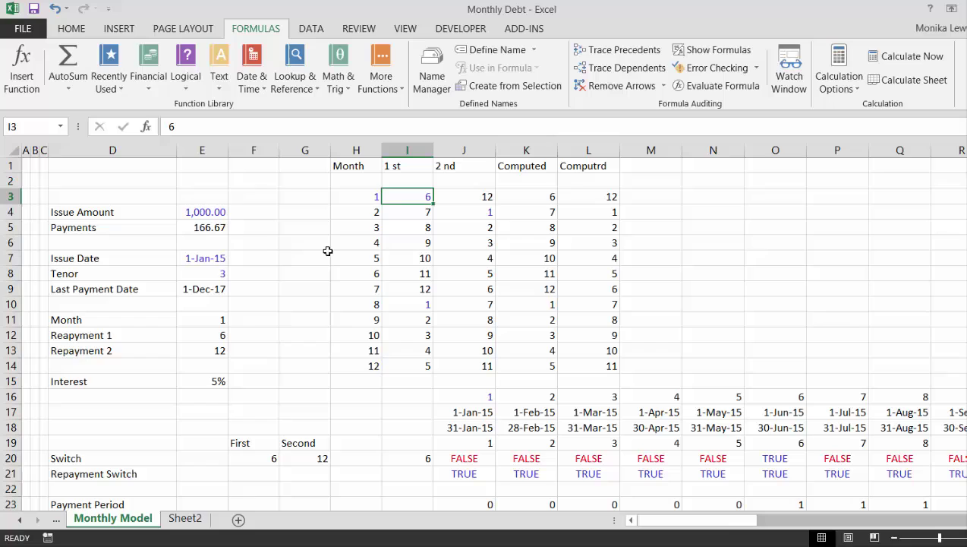
key(Left)
key(Right)
key(Left)
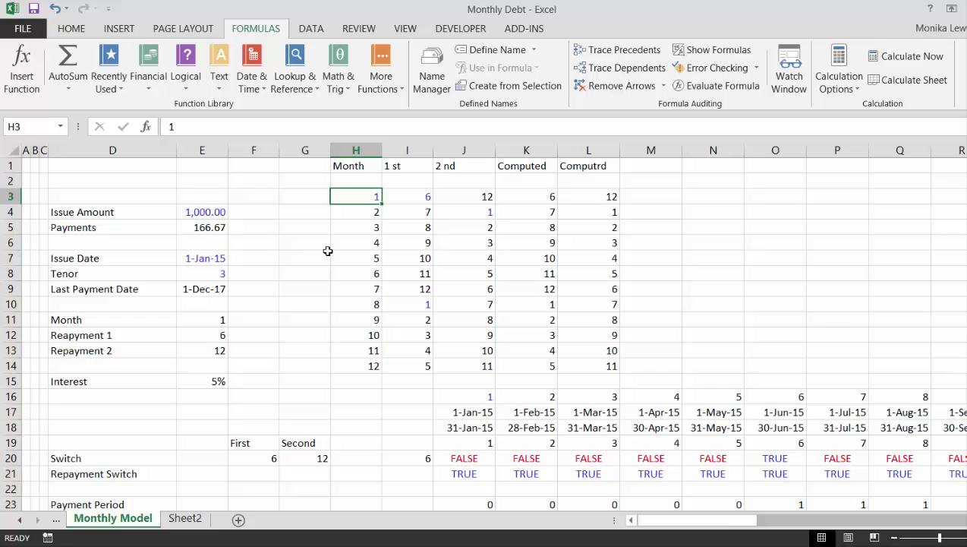
key(Right)
key(Left)
key(Down)
key(Down)
key(Down)
key(Down)
key(Down)
key(Down)
key(Down)
key(Down)
key(Down)
key(Down)
key(Down)
key(Down)
key(Down)
key(Down)
key(Down)
key(Right)
key(Right)
key(Up)
key(Up)
key(Down)
key(Down)
key(Down)
key(Down)
key(Right)
key(Right)
key(Right)
key(Right)
key(Right)
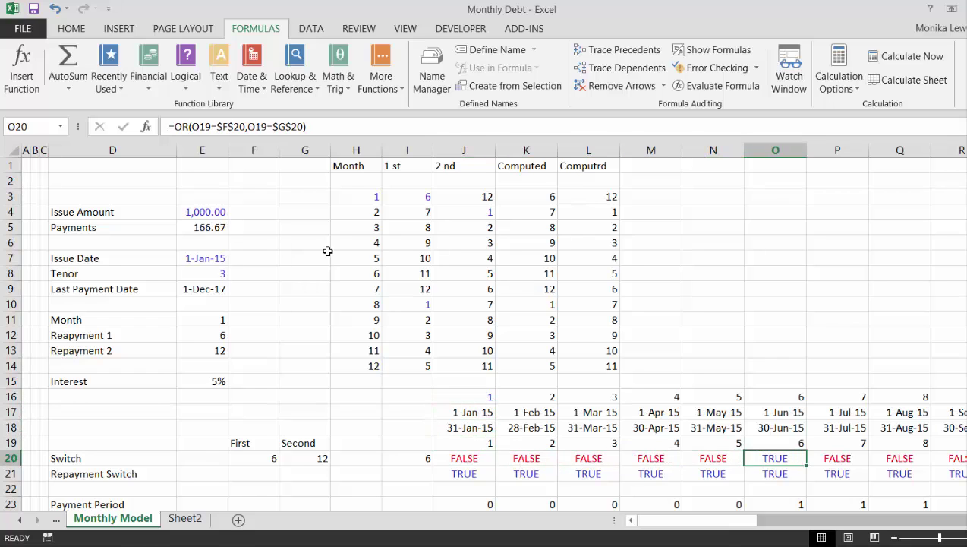
key(Left)
key(Left)
key(Left)
key(Left)
key(Left)
key(Right)
key(Right)
key(Right)
key(Right)
key(Right)
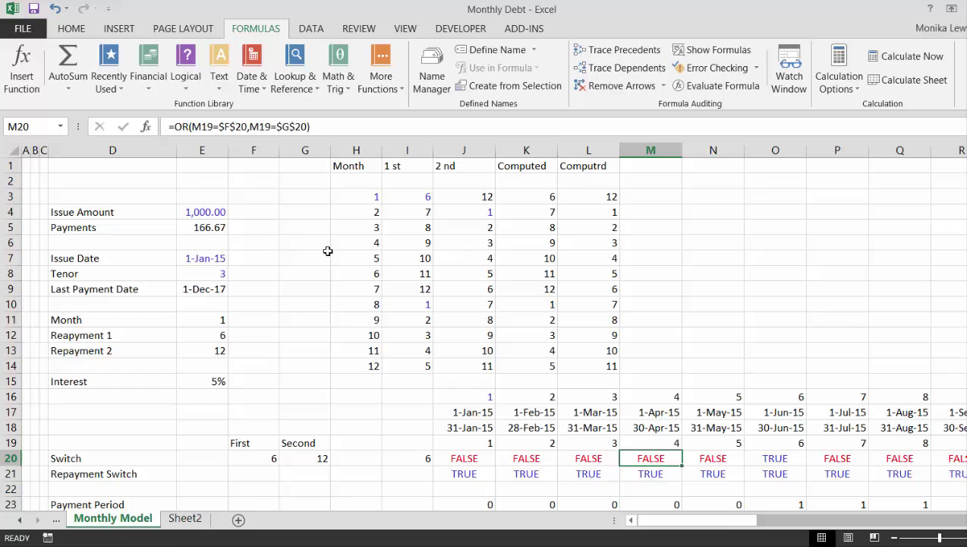
key(Left)
key(Left)
key(Left)
key(Left)
key(Left)
key(shift+Right)
key(shift+Right)
key(shift+Right)
key(shift+Right)
key(shift+Right)
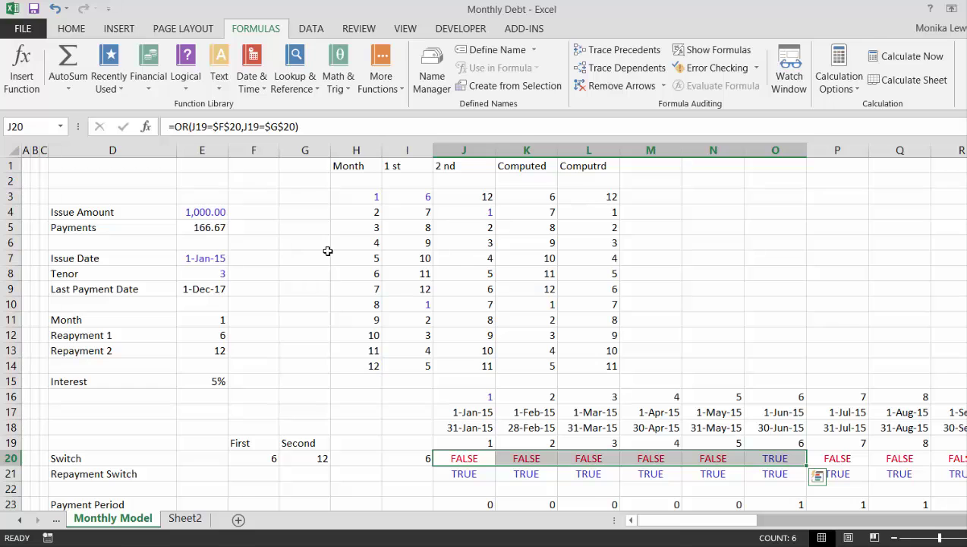
key(Right)
key(Right)
key(Right)
key(Right)
key(Right)
key(Right)
key(shift+Right)
key(shift+Right)
key(shift+Right)
key(shift+Right)
key(shift+Right)
key(shift+Right)
key(Left)
key(Left)
key(Left)
key(Left)
key(Left)
key(Left)
key(Left)
key(Left)
key(Left)
key(Left)
key(Left)
key(Left)
key(Left)
key(Left)
key(Left)
- Inspect the 1st repayment value and 2nd repayment formula for month 1 in the lookup table
key(Up)
key(Up)
key(Up)
key(Up)
key(Up)
key(Up)
key(Up)
key(Up)
key(Up)
key(Up)
key(Up)
key(Up)
key(Up)
key(Up)
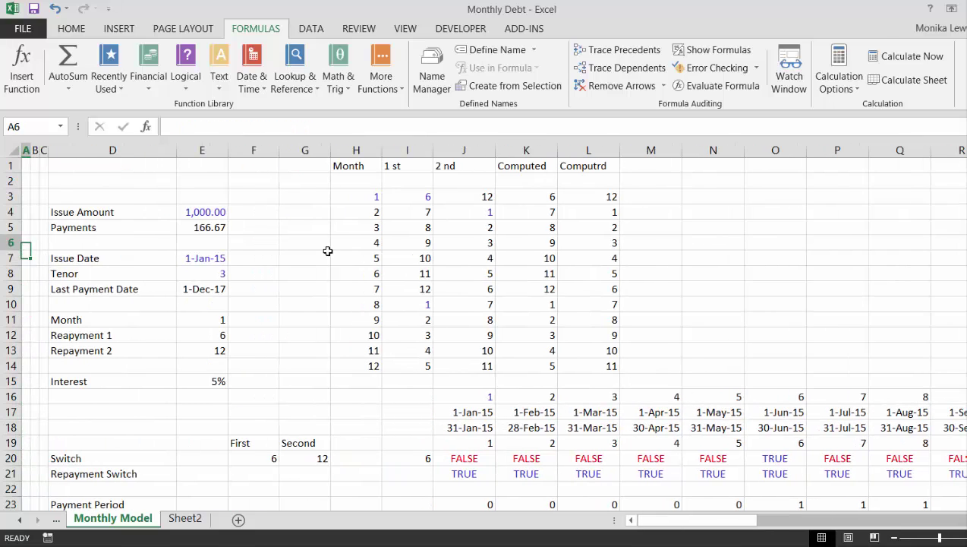
key(Up)
key(Up)
key(Up)
key(Up)
key(Right)
key(Right)
key(Right)
key(Right)
key(Right)
key(Right)
key(Right)
key(Down)
key(Right)
key(F2)
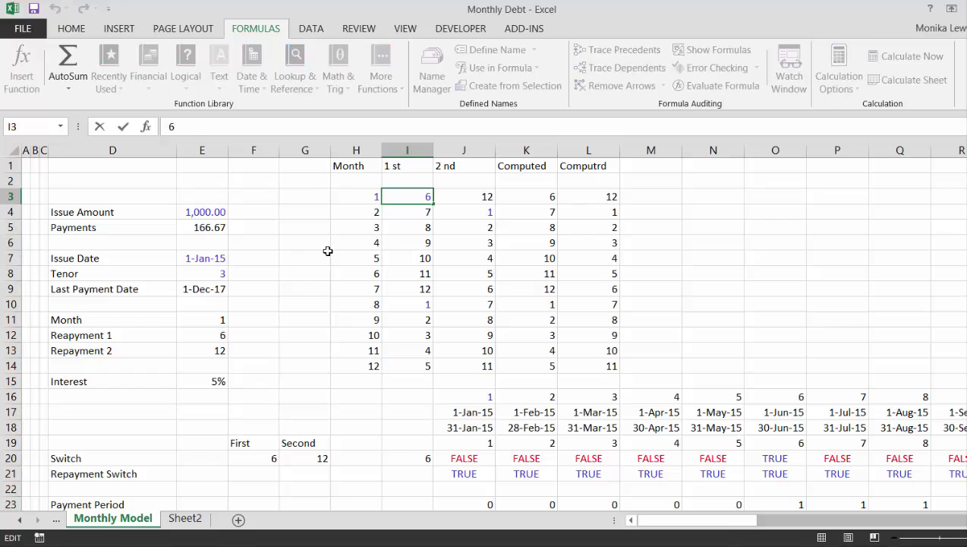
key(Return)
key(F2)
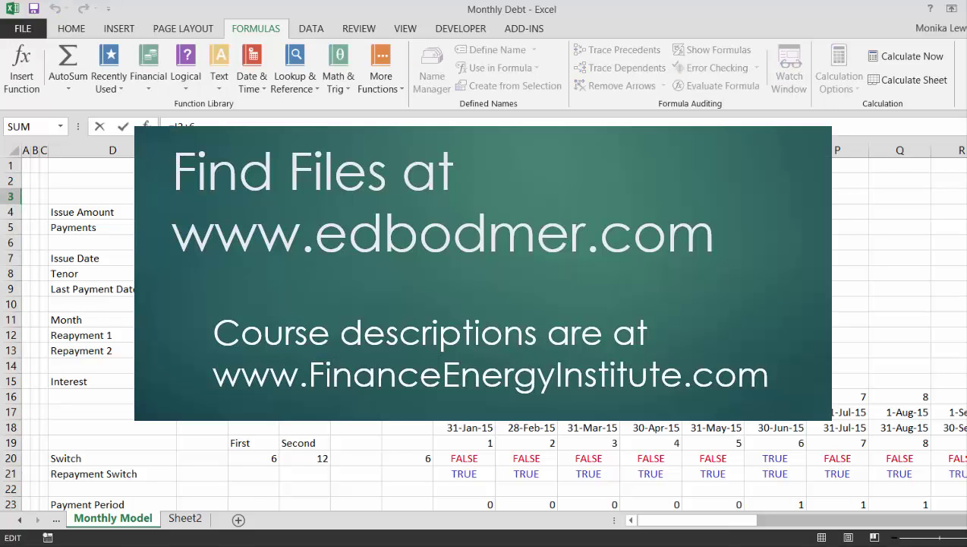
key(Escape)
key(Up)
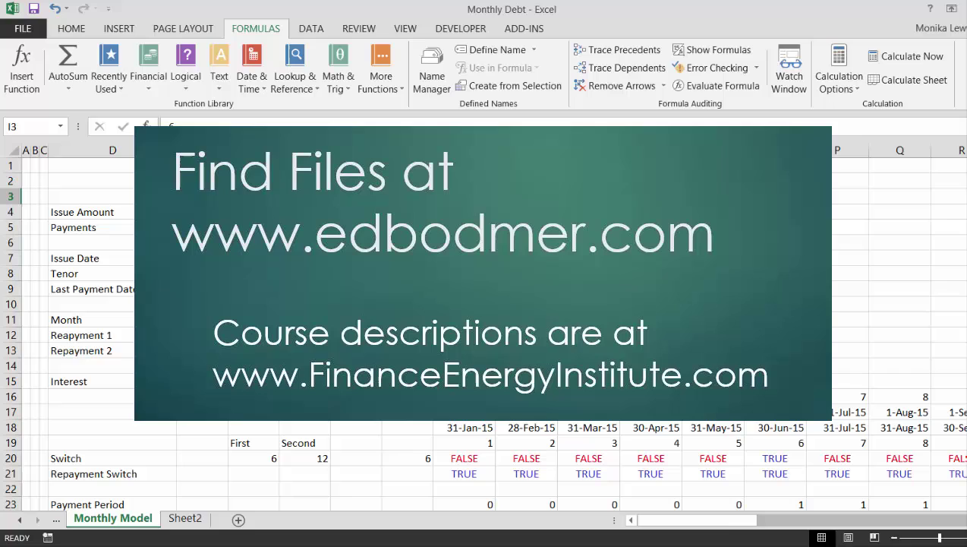
key(Right)
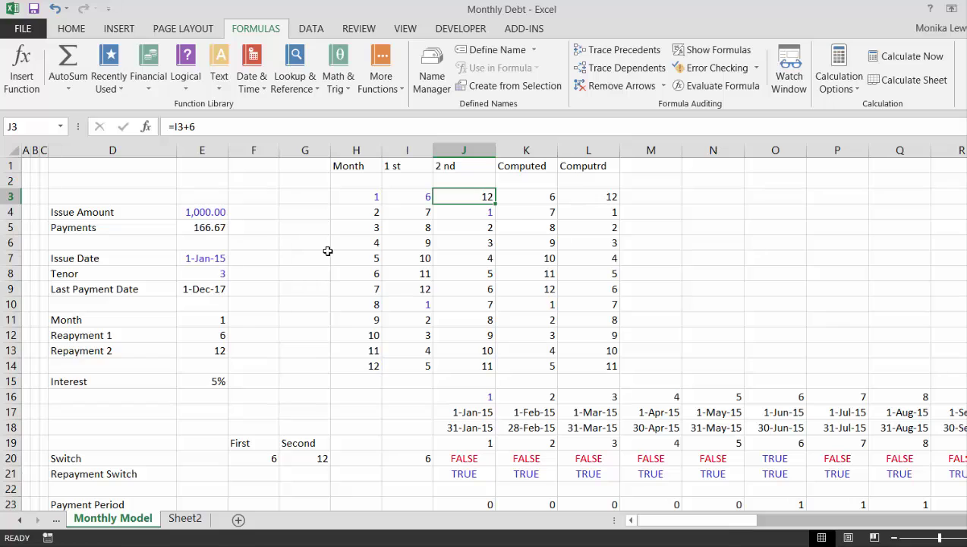
key(Down)
key(Left)
key(Left)
key(Right)
- Enter =I3+1 in I4 and fill it down through I14 with Ctrl+D
text(=)
key(Up)
text(+)
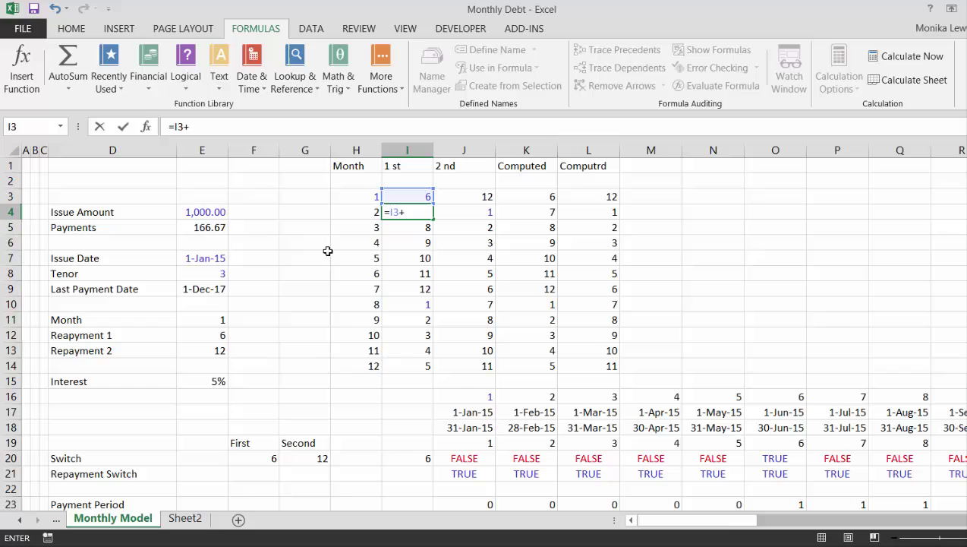
text(1)
key(Return)
key(Up)
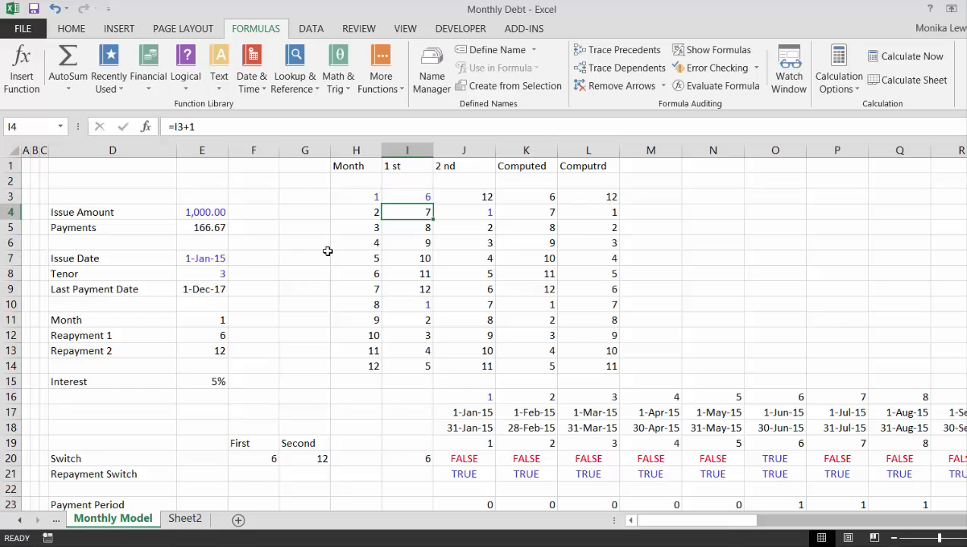
key(shift+Down)
key(shift+Down)
key(shift+Down)
key(shift+Down)
key(shift+Down)
key(shift+Down)
key(shift+Down)
key(shift+Down)
key(shift+Down)
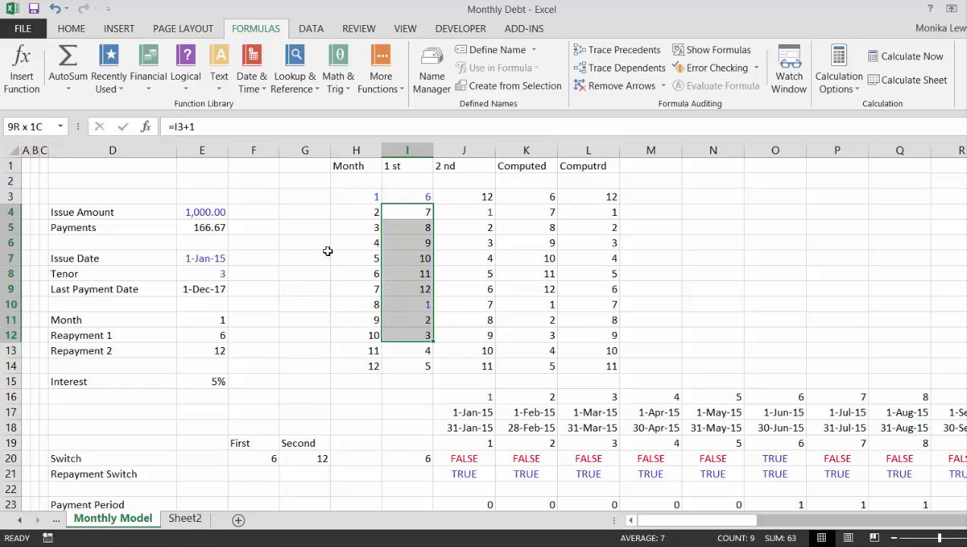
key(shift+Down)
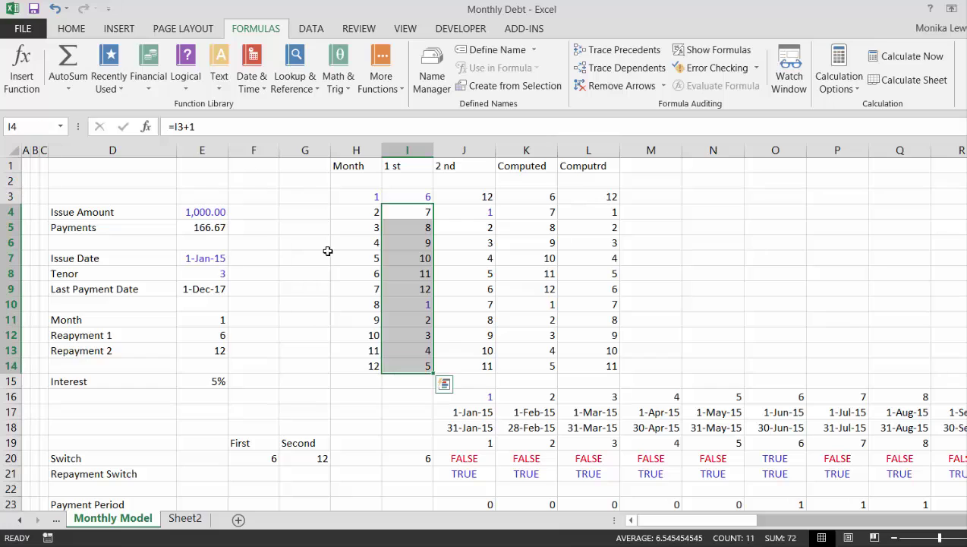
key(ctrl+d)
key(Up)
key(Down)
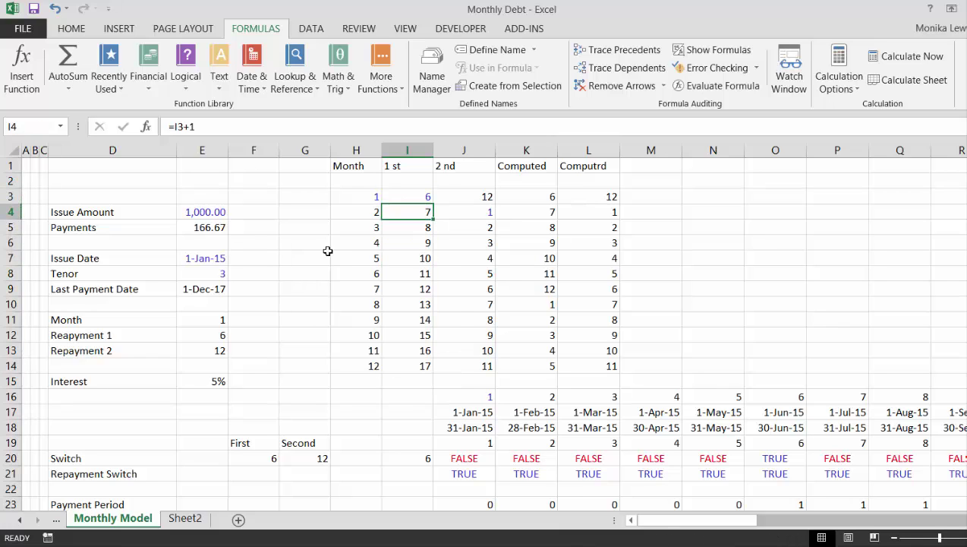
key(Down)
key(Down)
key(Down)
key(Down)
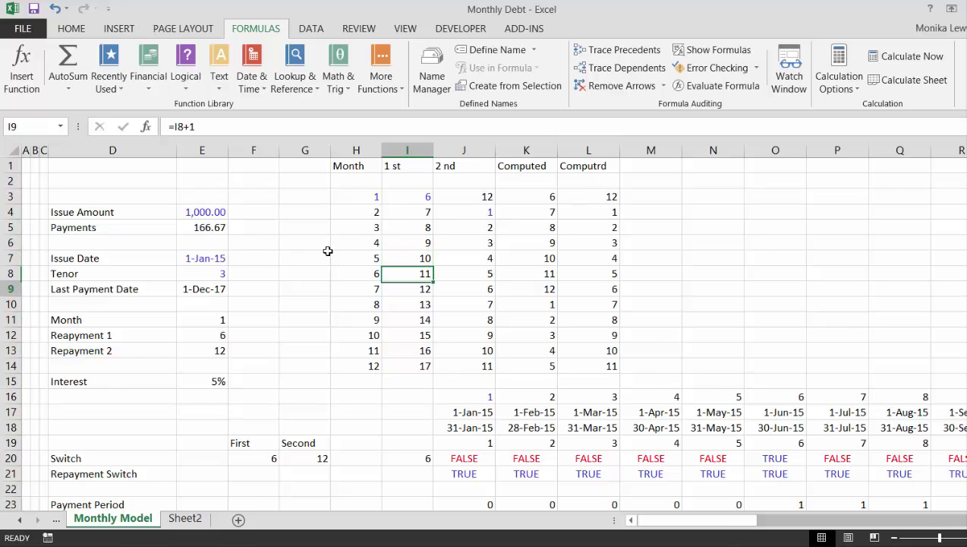
key(Down)
key(Down)
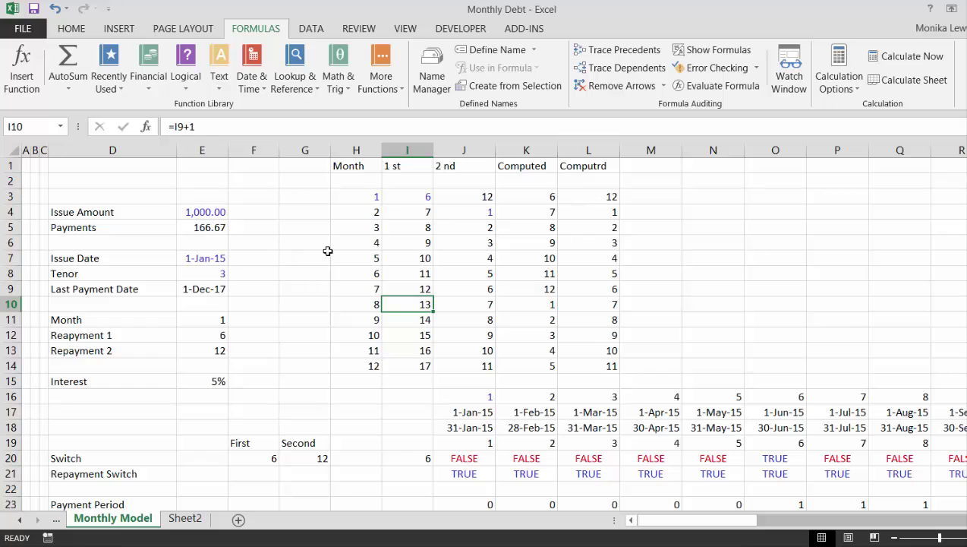
- Type 1 in I10 so the 1st column restarts, running 1 to 5 through row 14
key(Left)
key(Right)
text(1)
key(Return)
key(Up)
key(Down)
key(Down)
key(Down)
key(Up)
key(Up)
key(Up)
key(Left)
key(Right)
key(Left)
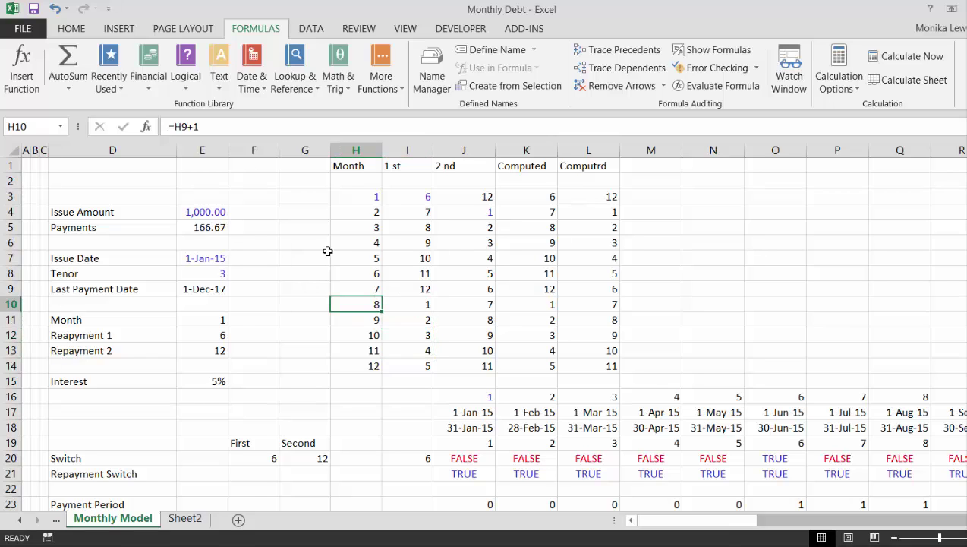
- Enter =I3+6 in J3 so the 2nd repayment for month 1 shows 12
key(Right)
key(Right)
key(Left)
key(Left)
key(Right)
key(Right)
key(Right)
key(Up)
key(Up)
key(Up)
key(Up)
key(Up)
key(Up)
key(Up)
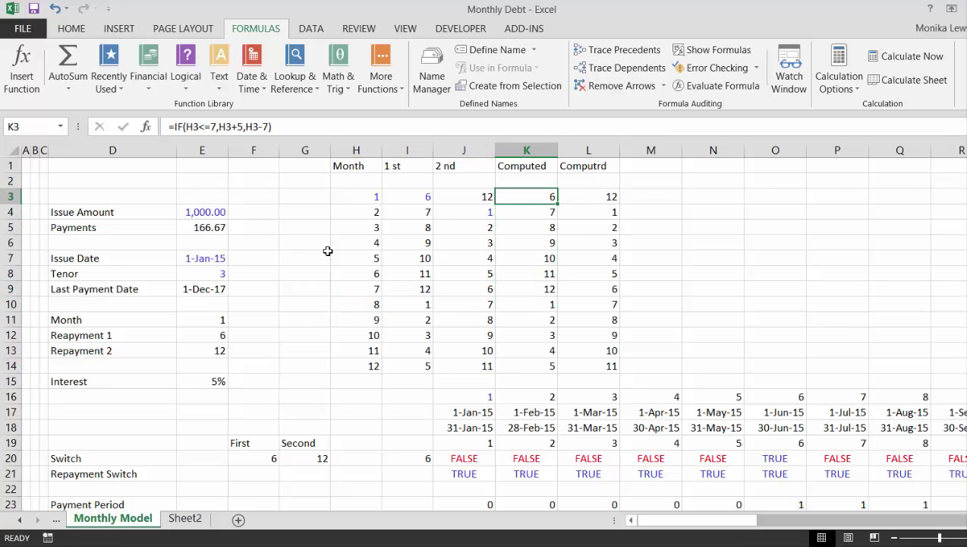
key(Left)
text(=)
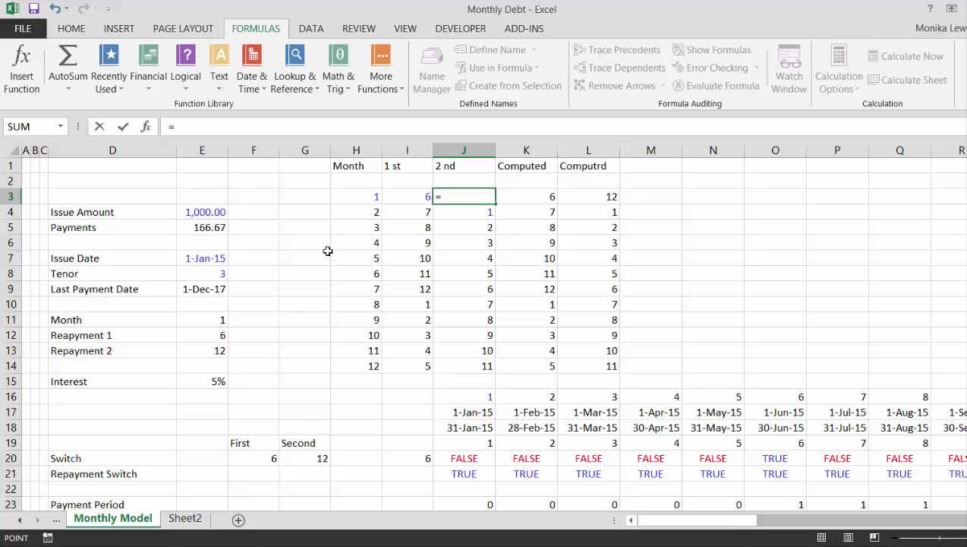
key(Left)
text(+)
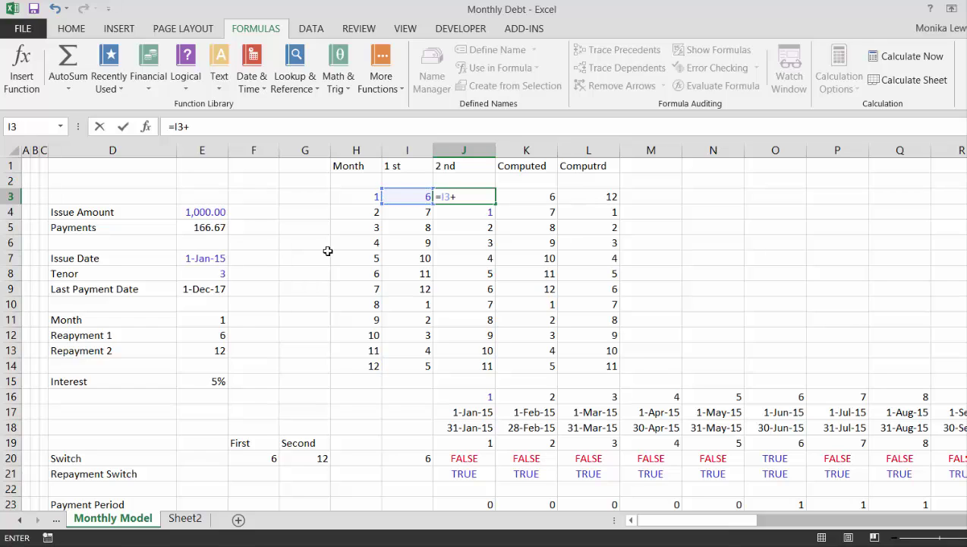
text(6)
key(ctrl+Return)
- Try filling the J3 formula down column J, then undo it and recheck J3 against I3
key(shift+Down)
key(shift+Down)
key(shift+Down)
key(shift+Down)
key(shift+Down)
key(shift+Down)
key(shift+Down)
key(shift+Down)
key(shift+Down)
key(shift+Down)
key(shift+Down)
key(ctrl+d)
key(Down)
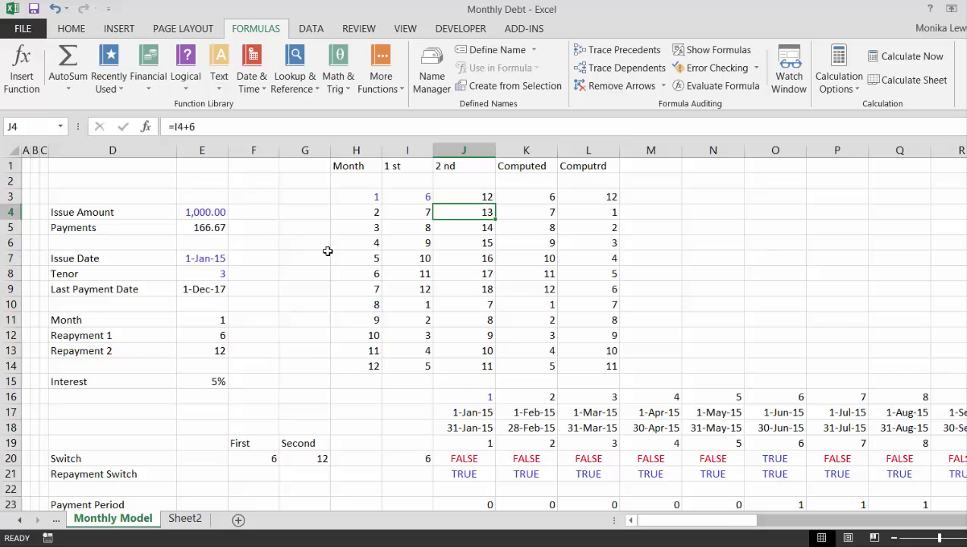
key(ctrl+z)
key(Down)
key(Up)
key(Down)
key(Down)
key(Up)
key(Up)
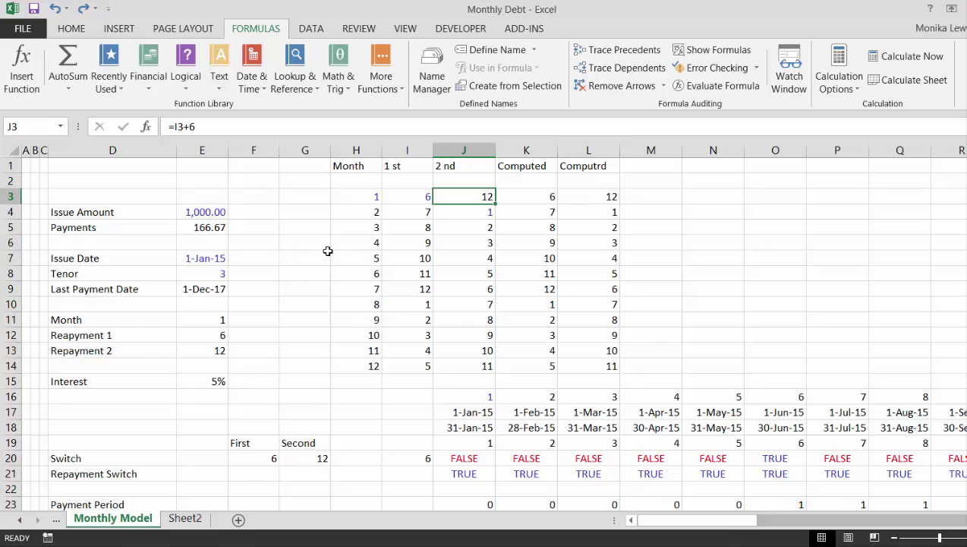
key(Left)
key(Right)
- Fill J3 down to J14, then overwrite J4 with the value 1
key(ctrl+shift+Down)
key(ctrl+d)
key(Down)
text(1)
key(Return)
key(Up)
- Enter =J4+1 in J5 and fill it down to J14 so the months count to 11
key(Up)
key(Down)
key(Left)
key(Right)
key(Down)
text(=)
key(Up)
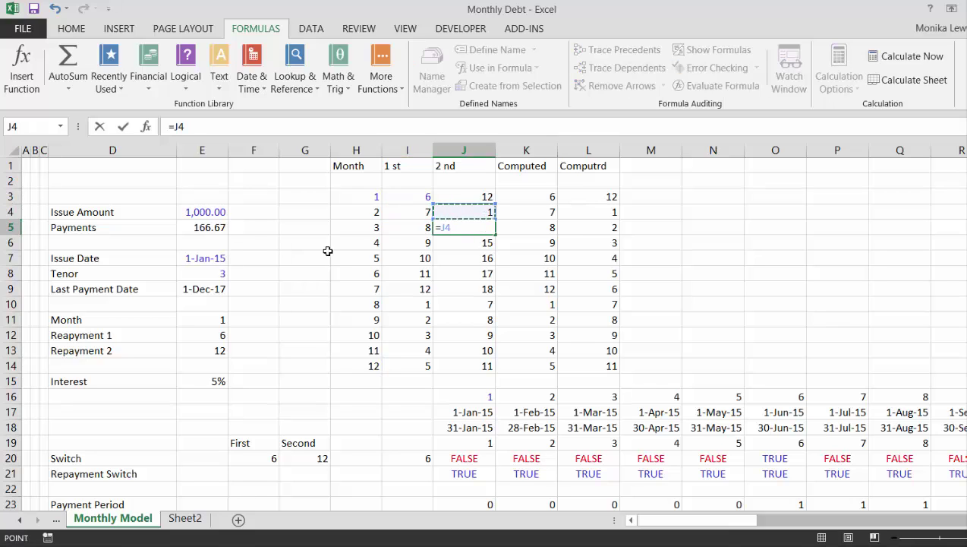
text(+1)
key(ctrl+Return)
key(shift+Down)
key(shift+Down)
key(shift+Down)
key(shift+Down)
key(shift+Down)
key(shift+Down)
key(shift+Down)
key(shift+Down)
key(shift+Down)
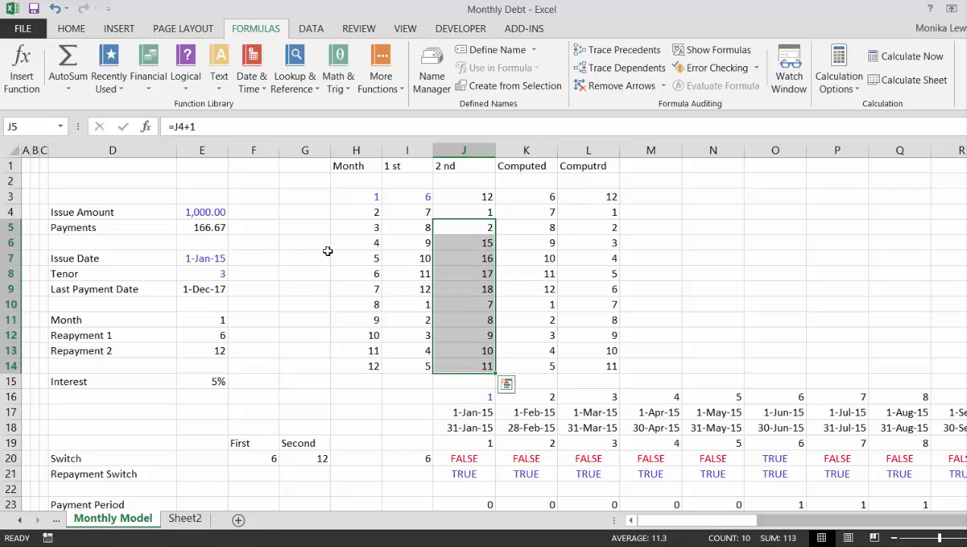
key(ctrl+d)
key(Left)
key(Right)
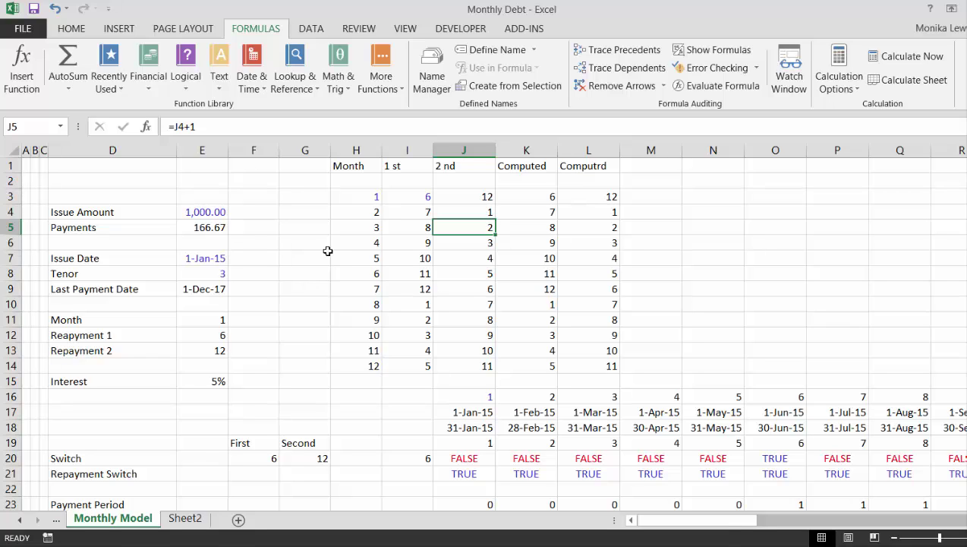
- Select the month numbers in H3:H14
key(Left)
key(Left)
key(Up)
key(Up)
key(ctrl+shift+Down)
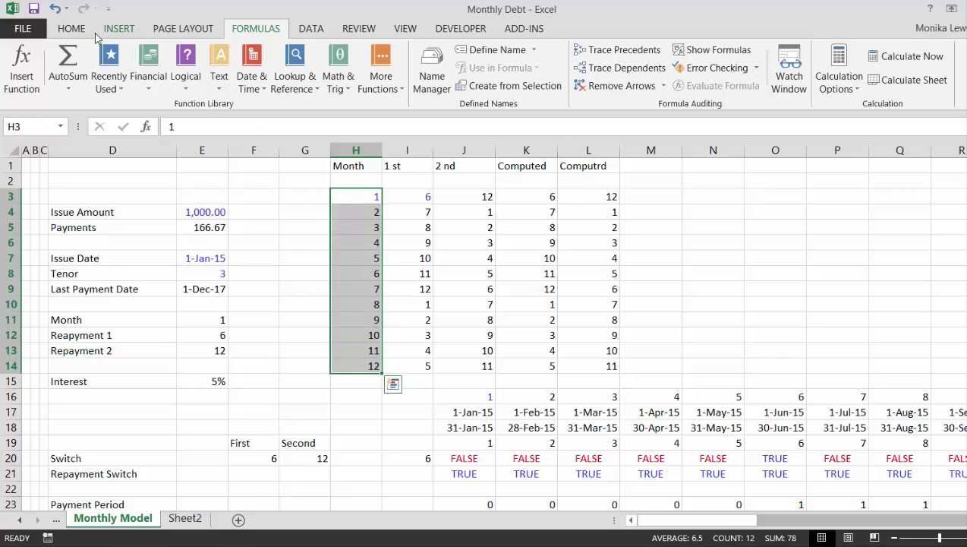
- Relabel the month column header as 'Issue' in H1 and 'Month' in H2
key(Up)
key(Up)
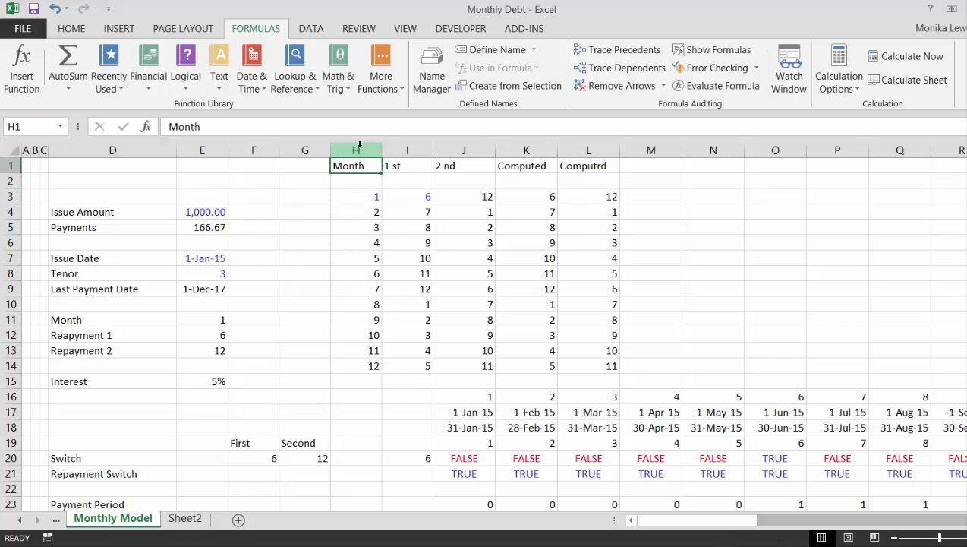
text(Issue)
key(Return)
text(Month)
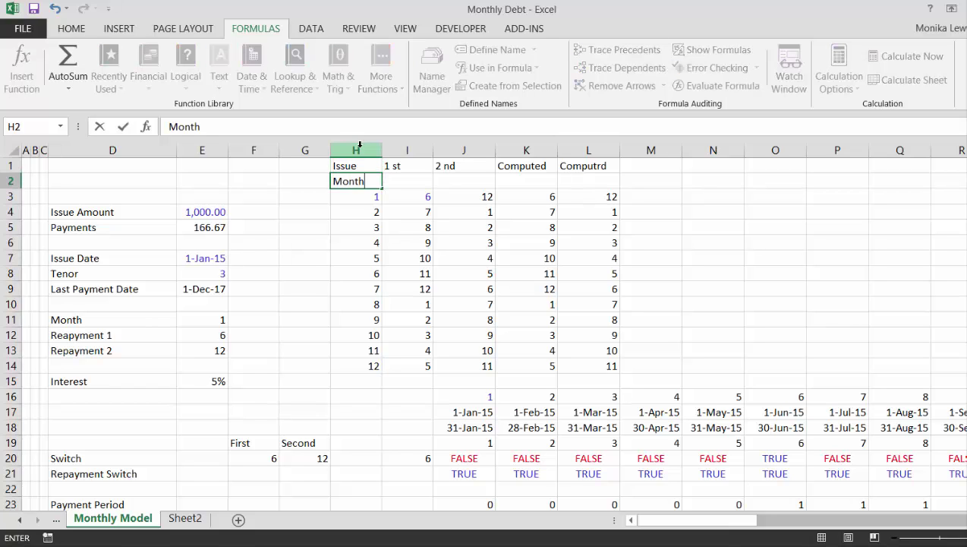
key(Return)
- Compare the month and repayment values across rows 3, 9 and 10
key(Right)
key(Right)
key(Right)
key(Right)
key(Left)
key(Left)
key(Left)
key(Left)
key(Right)
key(Right)
key(Right)
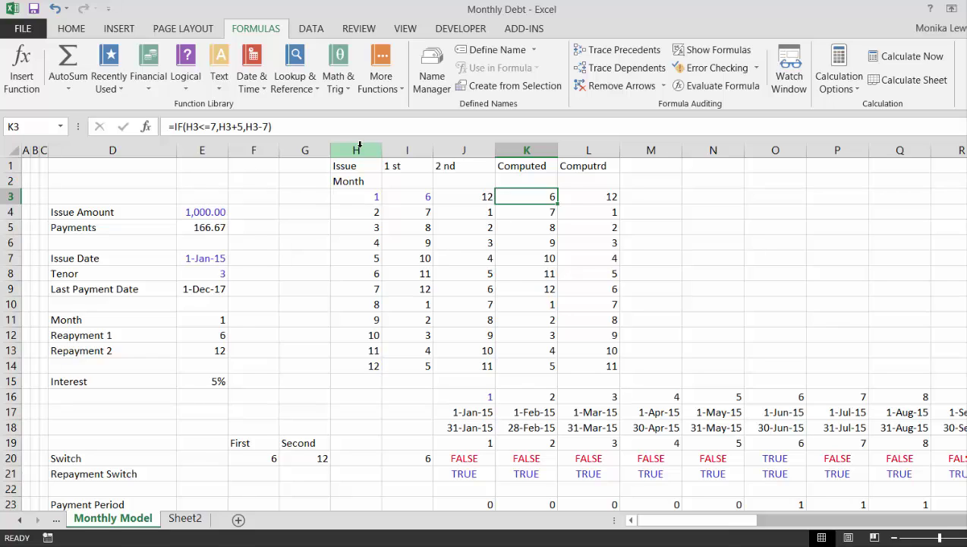
key(Right)
key(Left)
key(Left)
key(Left)
key(Left)
key(Down)
key(Down)
key(Down)
key(Down)
key(Down)
key(Down)
key(Down)
key(Right)
key(Up)
key(Left)
key(Right)
key(Down)
key(Left)
key(Right)
key(Right)
key(Left)
key(Left)
key(Up)
key(Right)
key(Right)
key(Right)
- Rewrite K3 as =IF(H3<8,H3+5) and copy it down to K14
key(Up)
key(Up)
key(Up)
key(Up)
key(Up)
key(Up)
text(=)
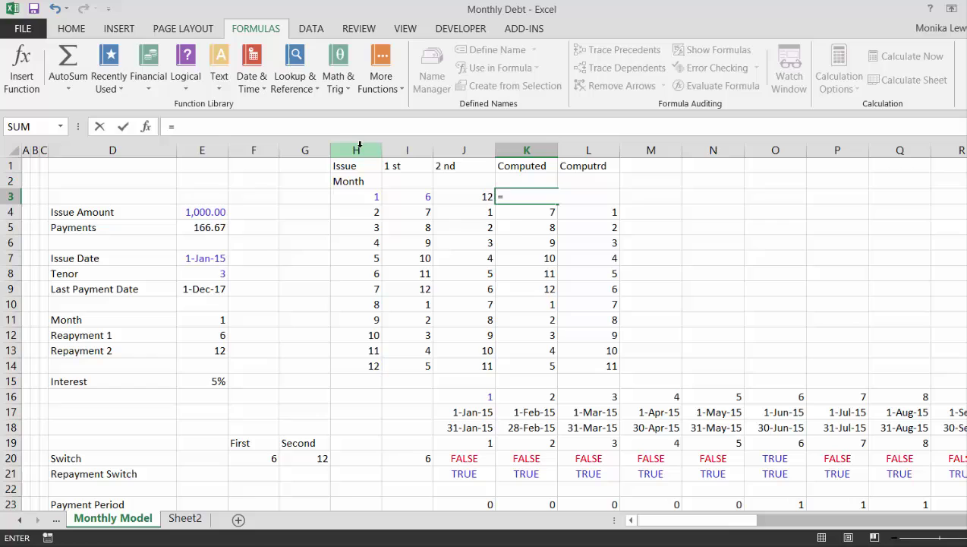
text(if()
key(Left)
key(Left)
key(Left)
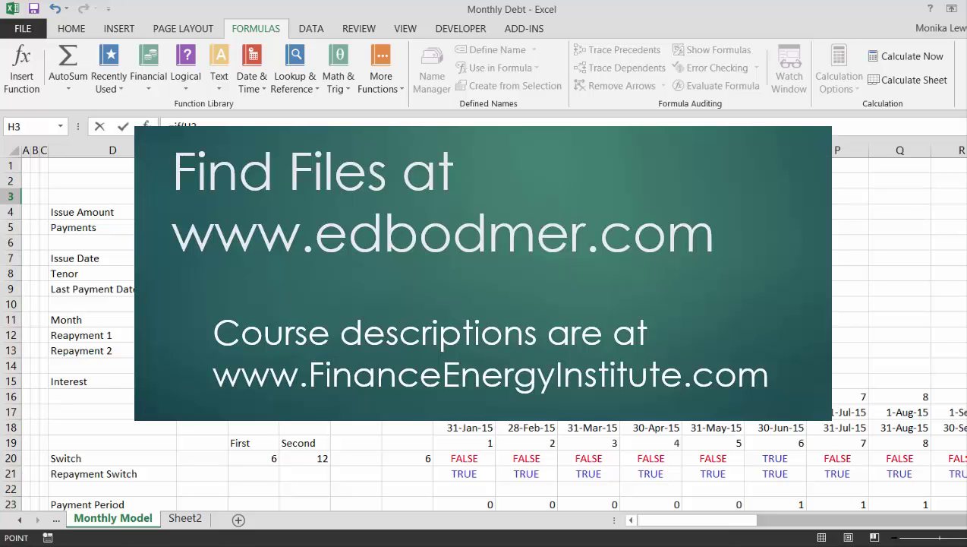
text(<8,)
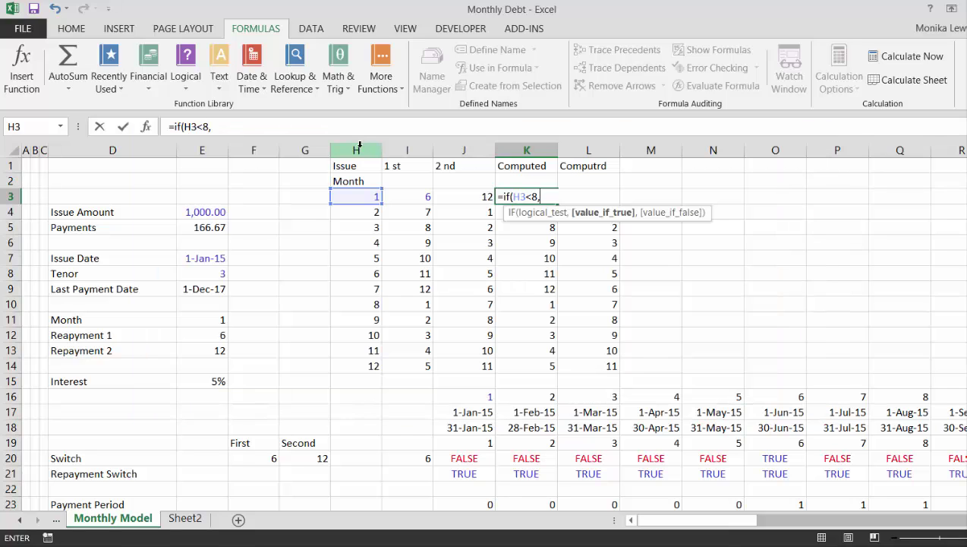
key(Left)
key(Left)
key(Left)
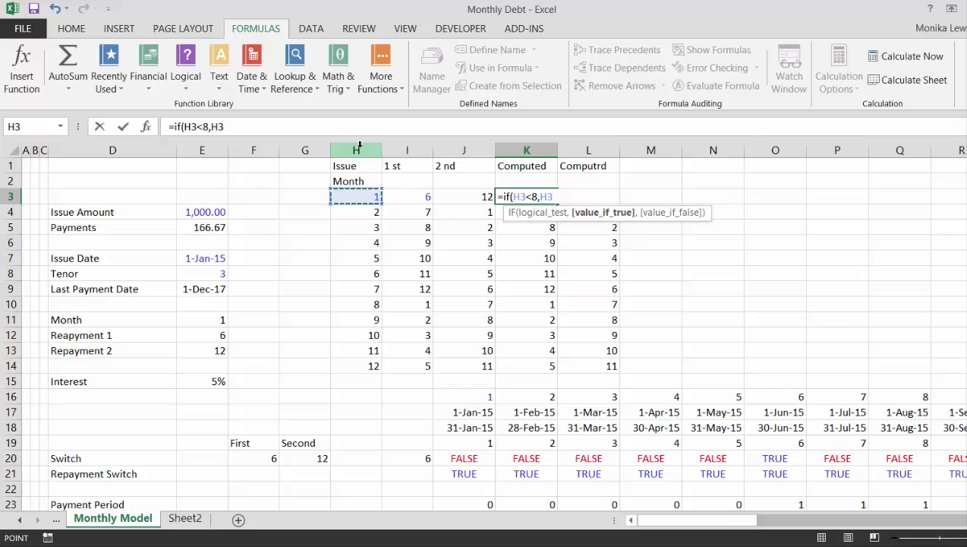
text(+5)
key(ctrl+Return)
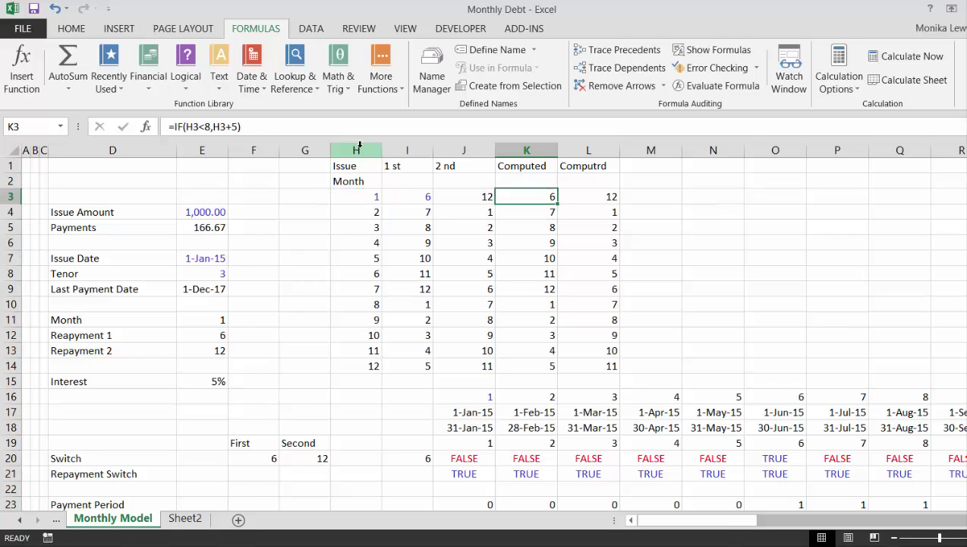
double_click(558, 200)
- Enter the check formula =K3=I3 in M3
key(Right)
key(Right)
text(=)
key(Left)
key(Left)
text(=)
key(Left)
key(Left)
key(Left)
key(Left)
key(Return)
- Copy the M3 match check down to M14
key(Up)
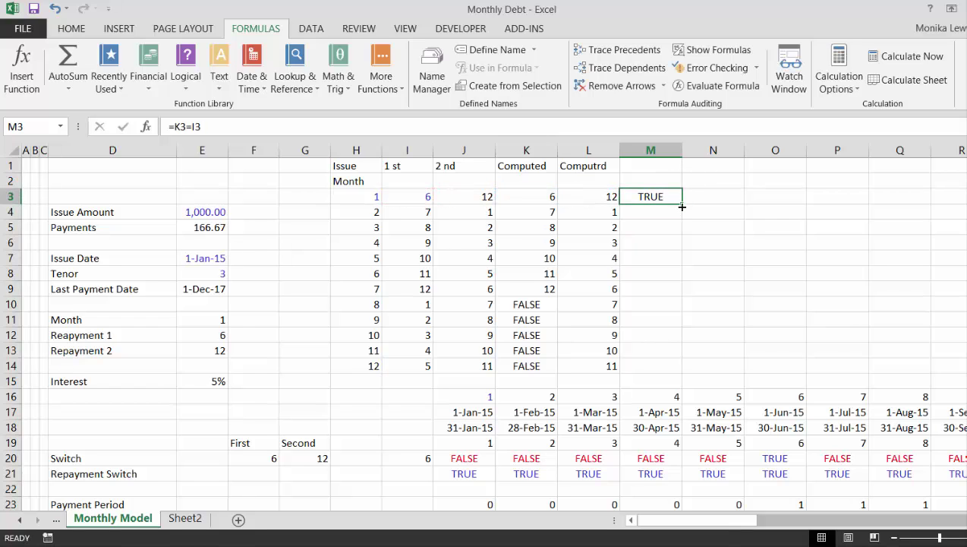
double_click(682, 206)
key(Left)
key(Down)
key(Right)
key(Up)
key(Up)
key(Up)
- Label column M as 'Test 1st' in M1
text(Tes 1)
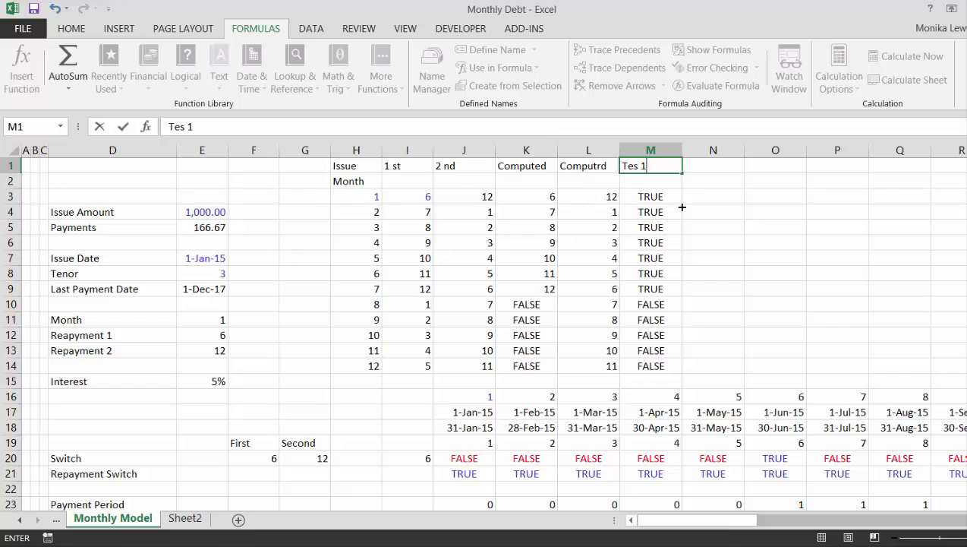
text(s)
key(BackSpace)
key(BackSpace)
key(BackSpace)
text(t s)
key(BackSpace)
text(1st)
key(Return)
- Rename the K1 and L1 headers to 'Comp 1st' and 'Comp 2nd'
key(Up)
key(Left)
key(Left)
text(Comp)
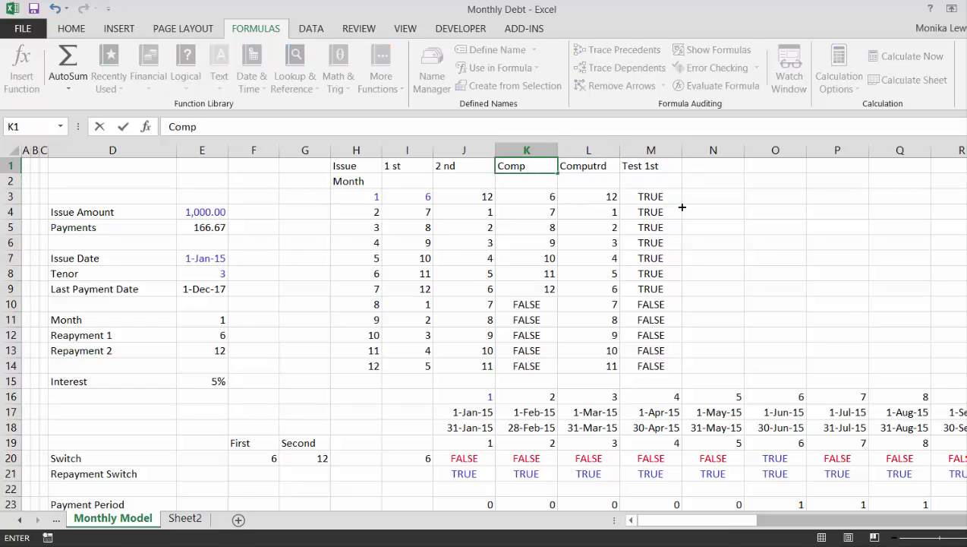
text( 1st)
key(Return)
key(Up)
key(Right)
text(Comp)
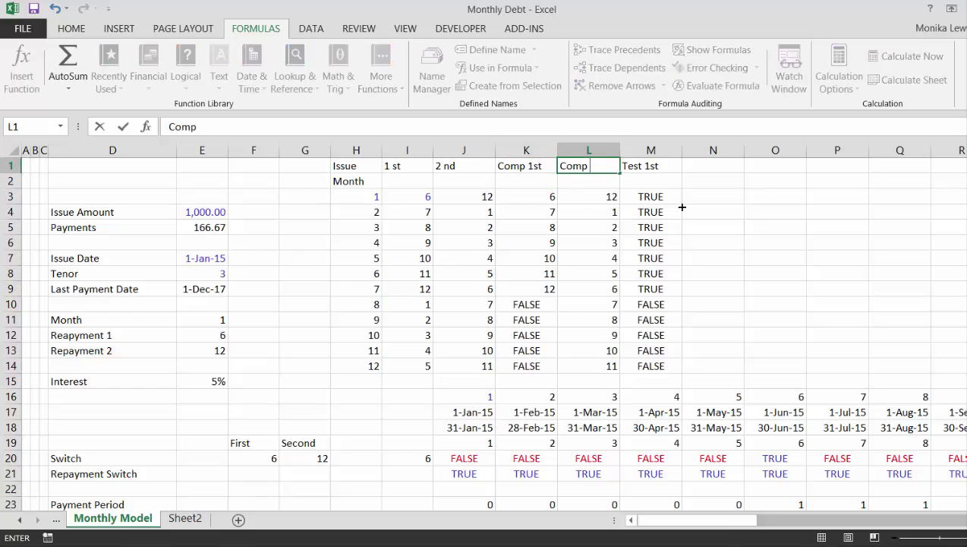
text( 2nd)
key(Return)
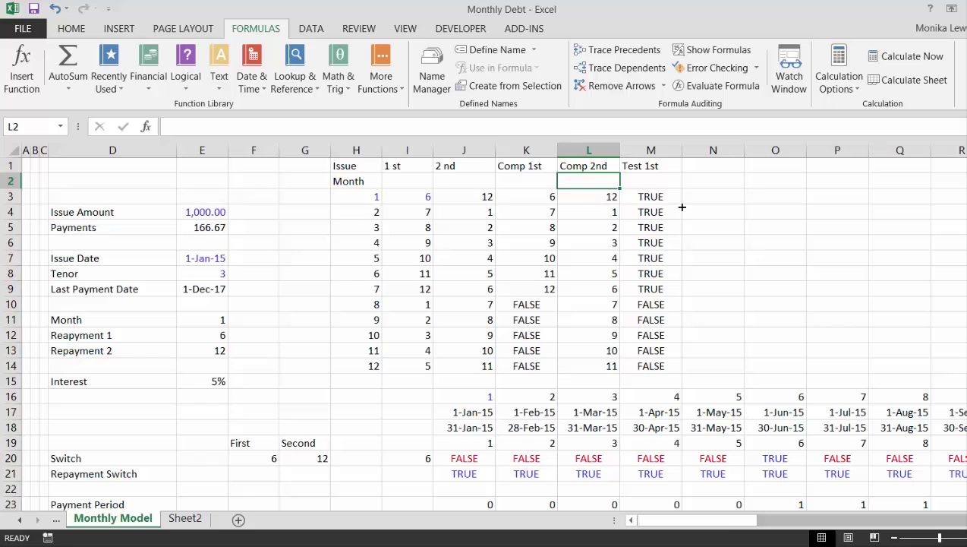
key(Down)
key(Left)
key(Left)
key(Left)
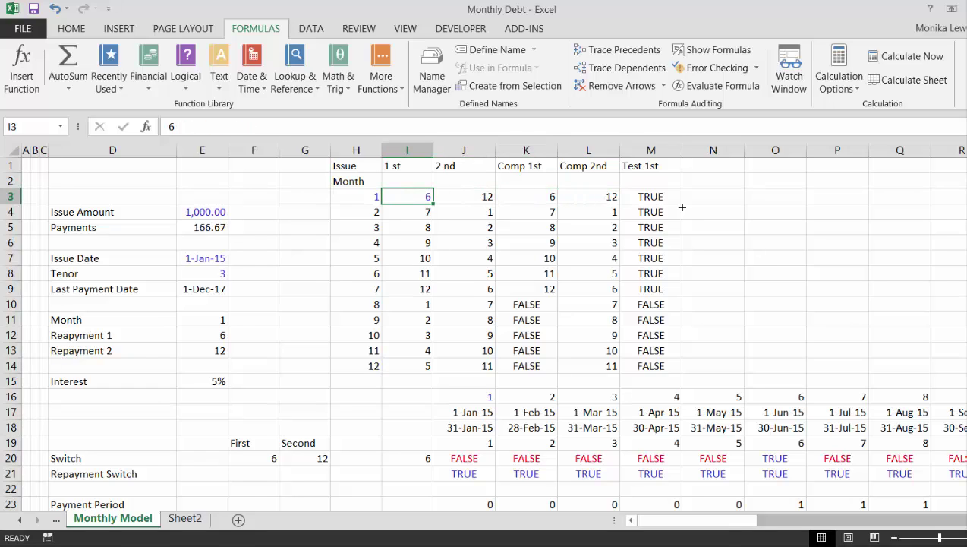
key(Down)
key(Down)
key(Down)
key(Down)
key(Down)
key(Down)
key(Down)
key(Right)
key(Right)
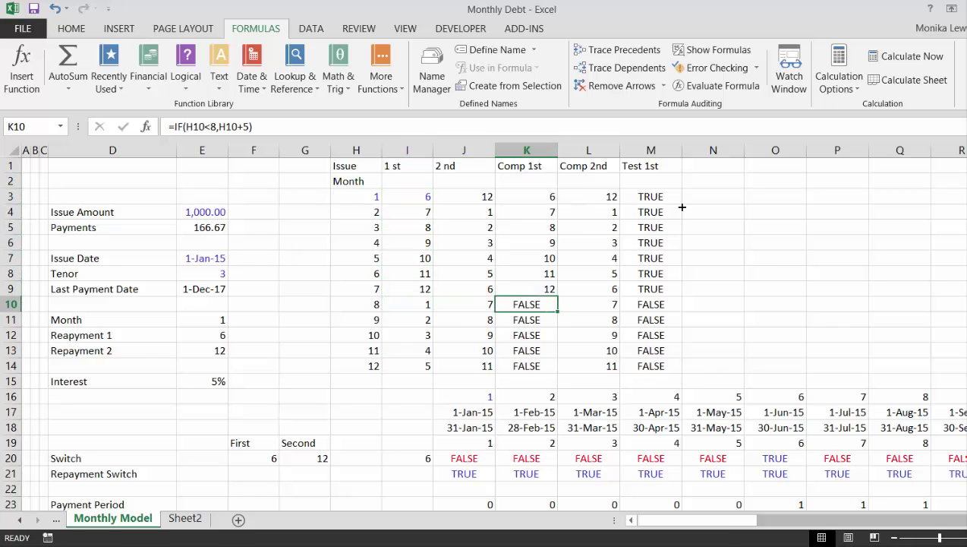
key(Left)
key(Left)
key(Left)
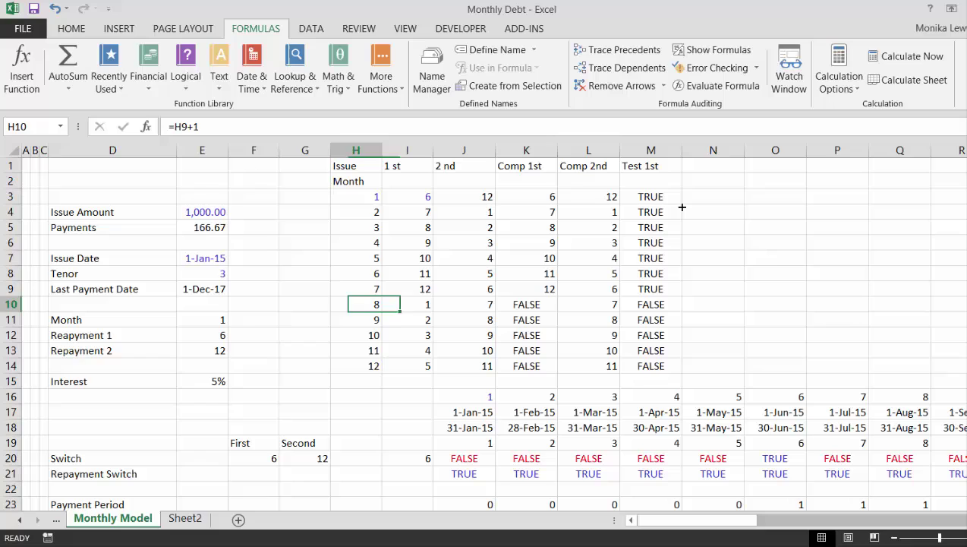
key(Right)
key(Right)
key(Left)
key(Left)
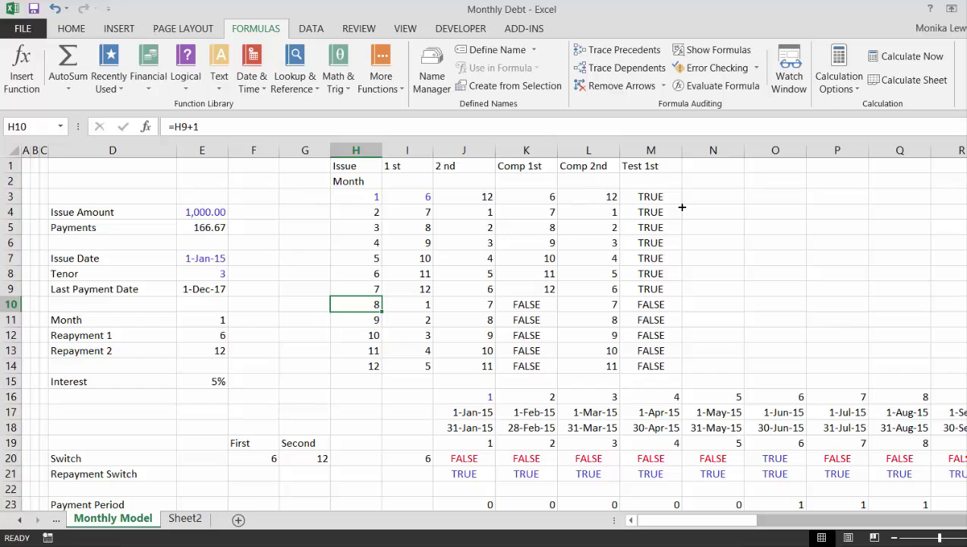
key(Down)
key(Down)
key(Down)
key(Up)
key(Up)
key(Up)
key(Up)
key(Right)
key(Right)
key(Right)
key(Up)
key(Up)
key(Up)
key(Up)
key(Up)
key(Up)
key(F2)
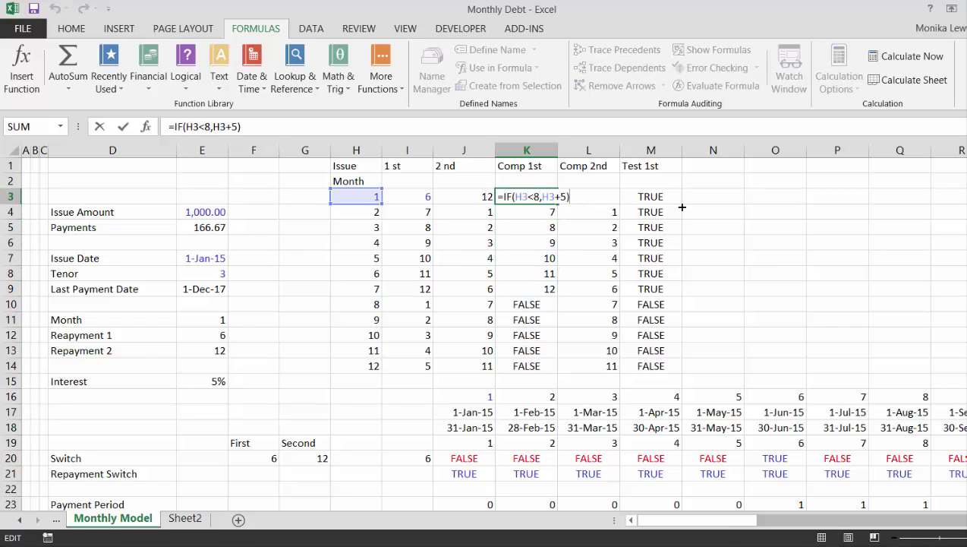
key(BackSpace)
text(,)
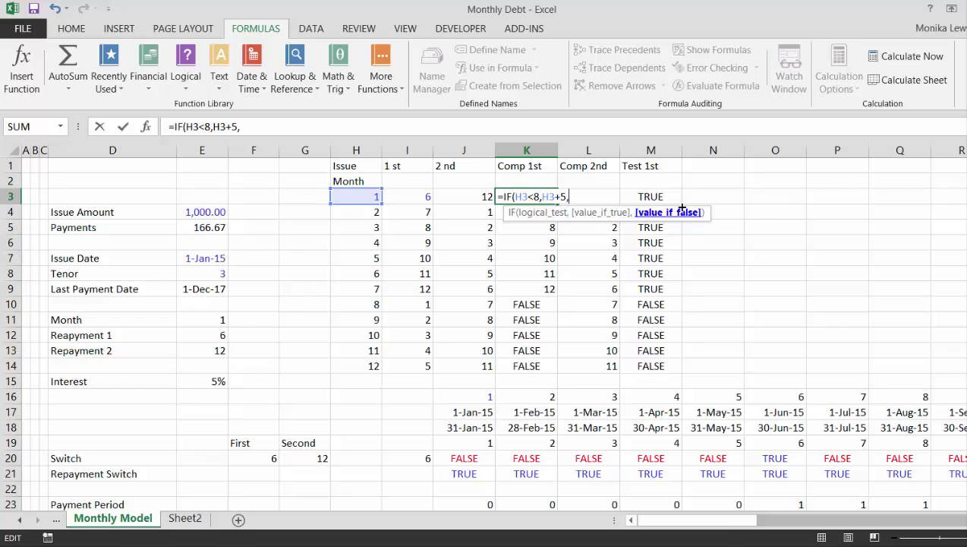
text(12)
key(Escape)
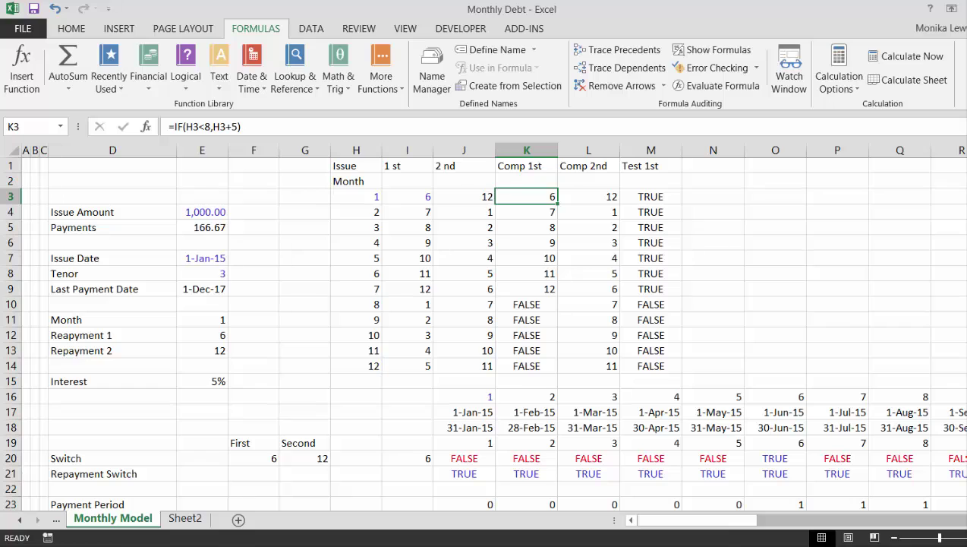
key(F9)
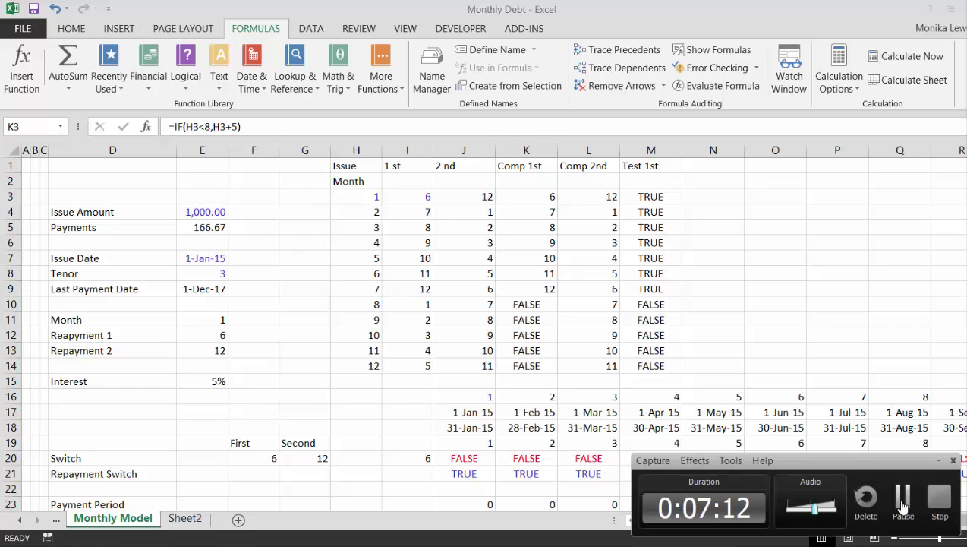
- Review the Issue month and 1st/2nd repayment values from row 10 down to row 14
click(903, 501)
key(Left)
key(Down)
key(Down)
key(Down)
key(Down)
key(Down)
key(Down)
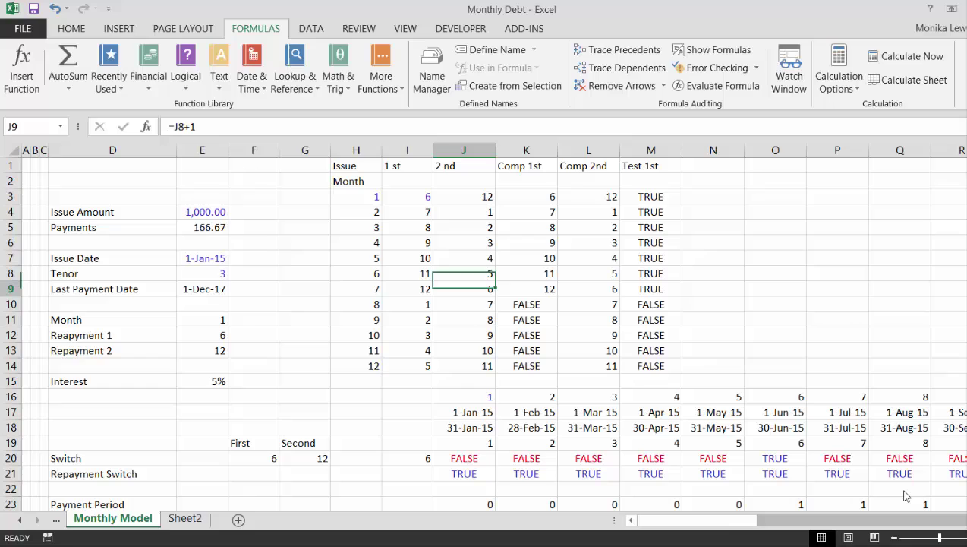
key(Down)
key(Left)
key(Left)
key(Right)
key(Right)
key(Right)
key(Down)
key(Left)
key(Left)
key(Right)
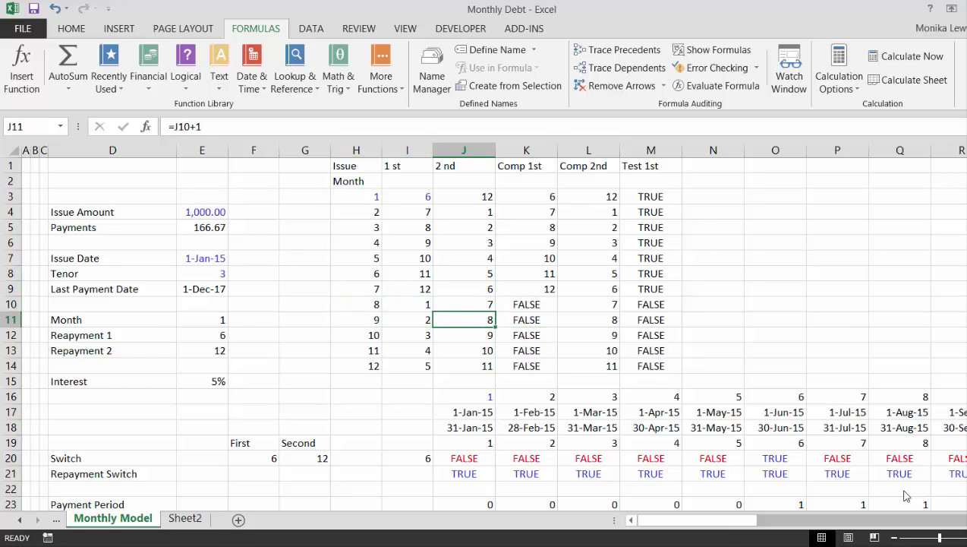
key(Left)
key(Left)
key(Right)
key(Up)
key(Left)
key(Right)
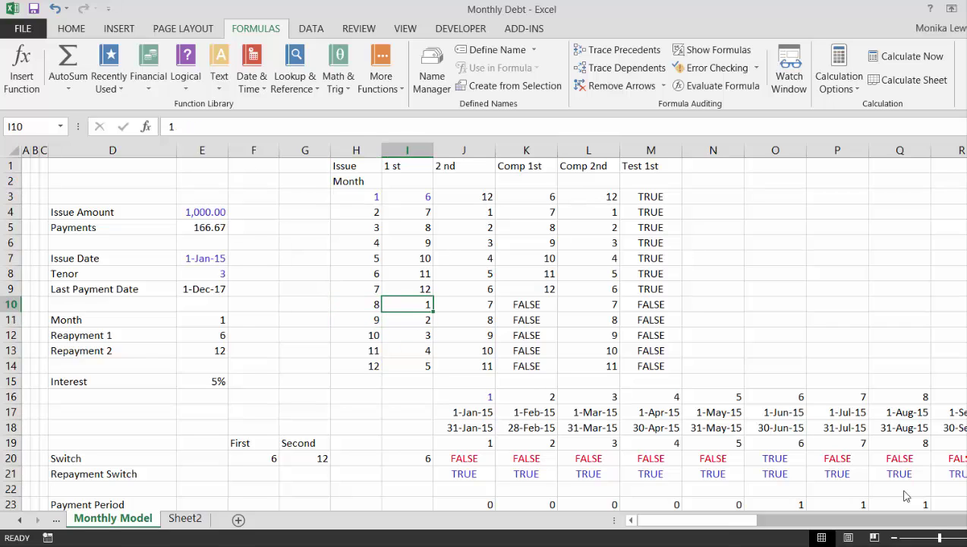
key(Down)
key(Left)
key(Right)
key(Up)
key(Left)
key(Right)
key(Left)
key(Right)
key(Left)
key(Right)
key(Down)
key(Left)
key(Right)
key(Down)
key(Left)
key(Right)
key(Down)
key(Down)
- Edit K3 to =IF(H3<8,H3+5,H3-7), adding the month-minus-7 false case
key(Left)
key(Right)
key(Right)
key(Up)
key(Up)
key(Up)
key(Up)
key(Up)
key(Up)
key(Up)
key(Up)
key(Up)
key(Up)
key(Up)
key(Right)
key(F2)
key(Left)
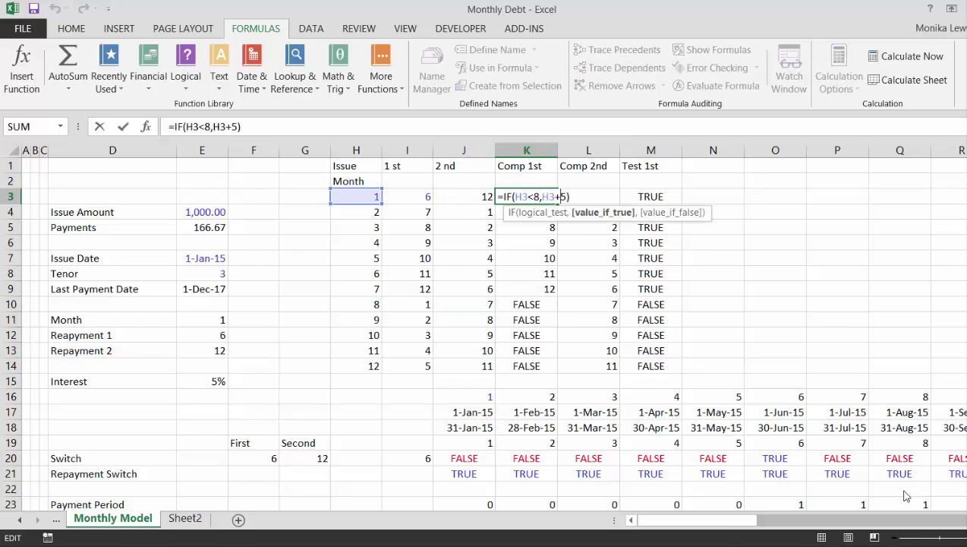
text(,)
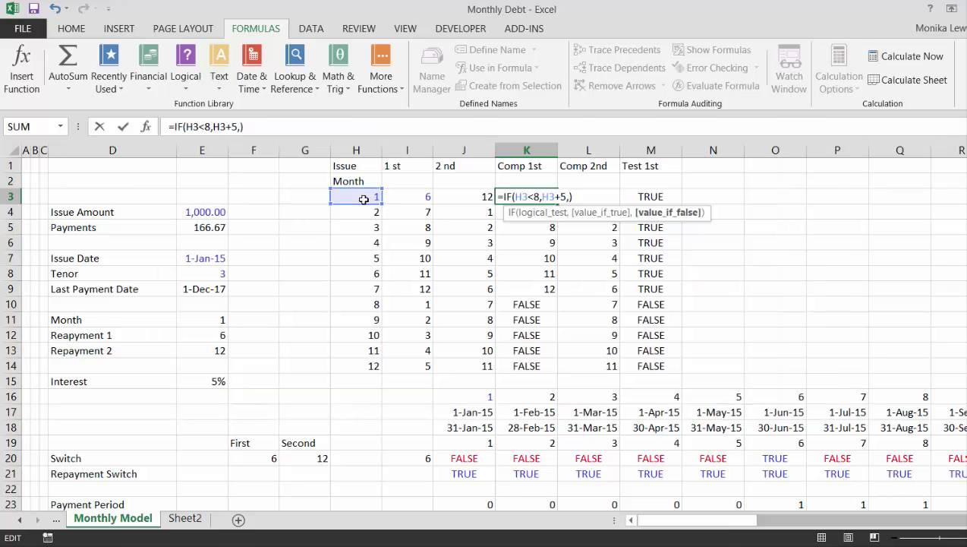
click(364, 199)
text(-)
key(BackSpace)
key(BackSpace)
key(BackSpace)
key(BackSpace)
key(Return)
key(Up)
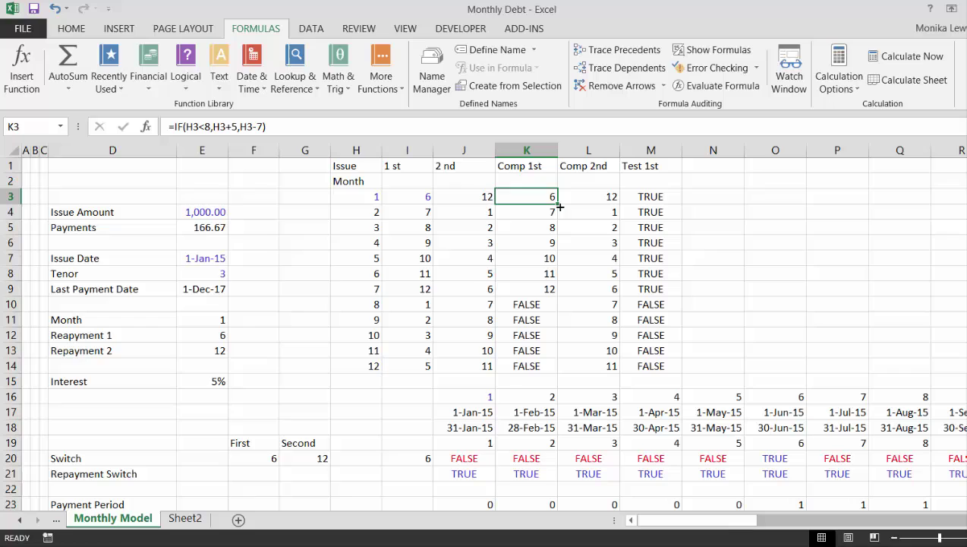
- Fill the Comp 1st formula down to K14 and check months 8–12 give 1–5
double_click(558, 202)
key(Down)
key(Down)
key(Down)
key(Down)
key(Down)
key(Down)
key(Down)
key(Down)
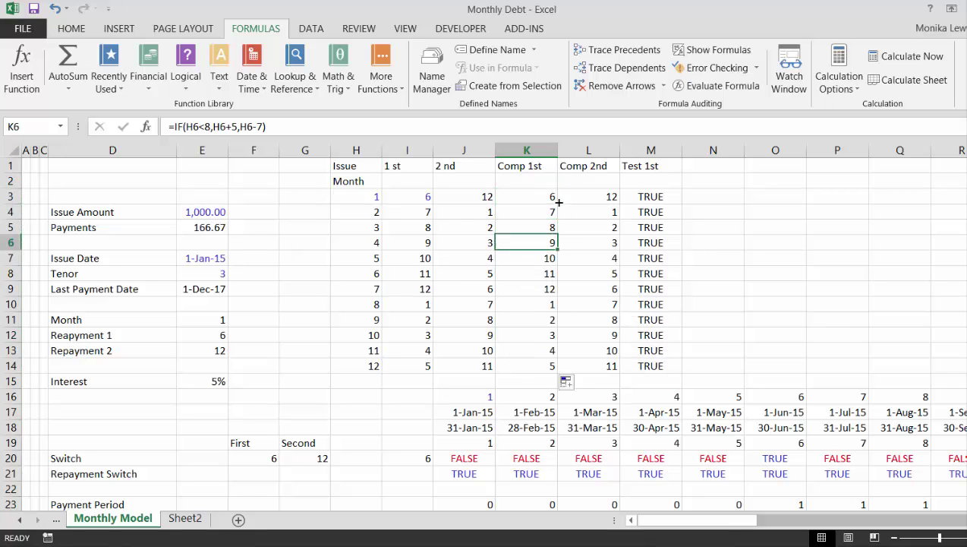
key(Up)
key(Left)
key(Left)
key(Right)
key(Right)
key(Down)
- Review the first repayment month input and its formula in column E
key(Left)
key(Left)
key(Left)
key(Left)
key(Left)
key(Left)
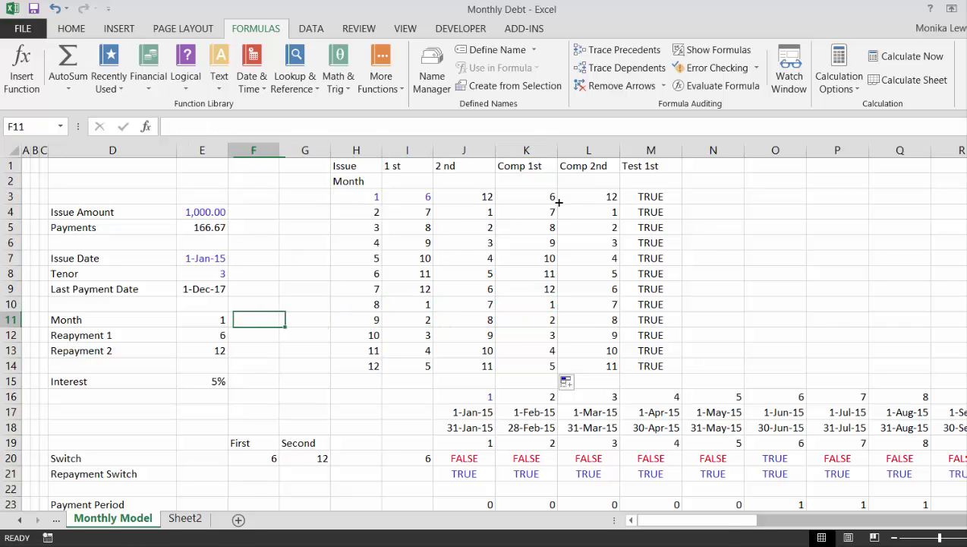
key(Down)
key(Left)
key(Right)
key(Right)
key(Right)
key(Right)
key(Right)
key(Right)
key(Right)
key(Left)
key(Left)
key(Left)
key(Left)
key(Left)
key(Left)
key(Up)
key(Down)
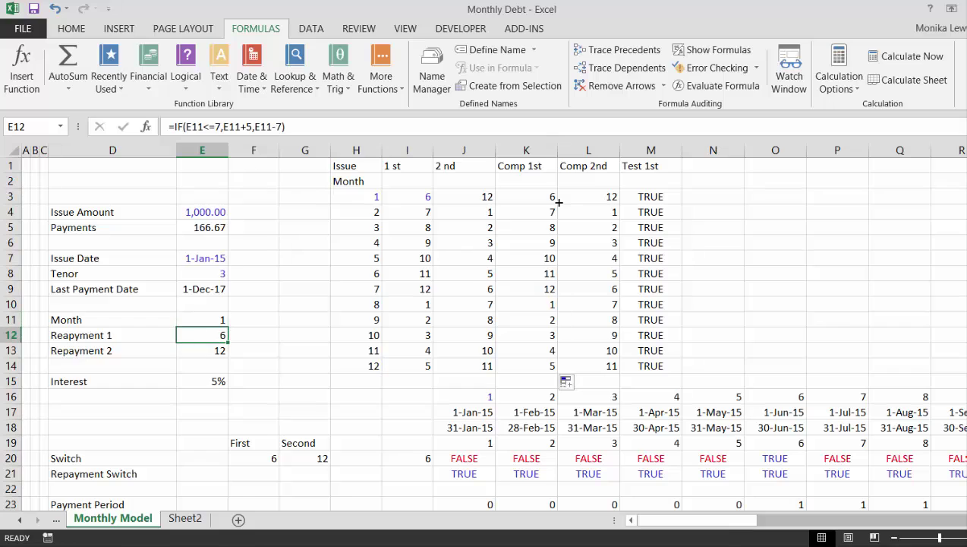
- Return to the top of the month table and move across row 3 to Comp 2nd
key(Down)
key(Up)
key(Right)
key(Right)
key(Right)
key(Right)
key(Right)
key(Right)
key(Right)
key(Up)
key(Up)
key(Up)
key(Up)
key(Up)
key(Up)
key(Up)
key(Up)
key(Up)
key(Up)
key(Left)
key(Left)
key(Down)
key(Left)
key(Right)
key(Right)
key(Right)
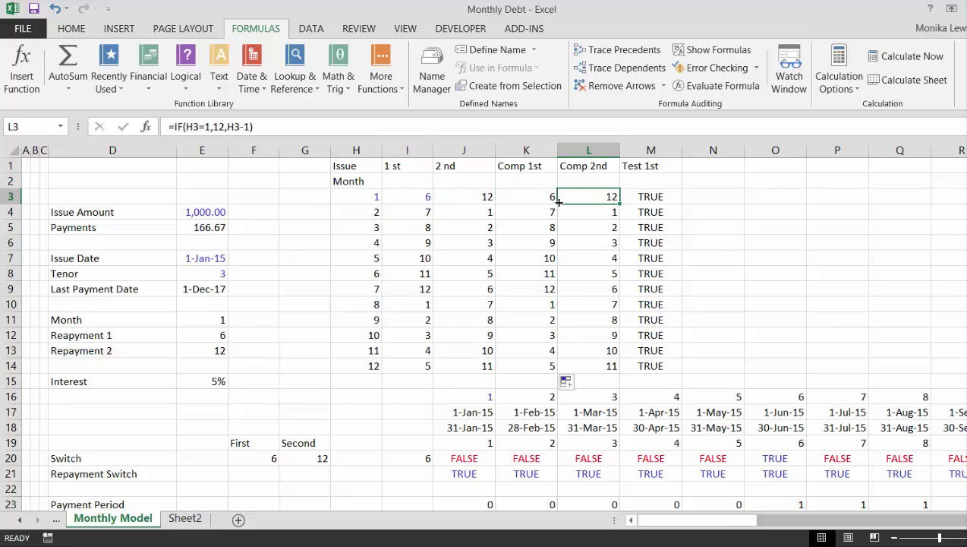
key(Left)
key(Right)
key(Left)
key(Left)
key(Left)
key(Right)
key(Down)
key(Left)
key(Left)
key(Right)
key(Right)
key(Up)
key(Left)
key(Left)
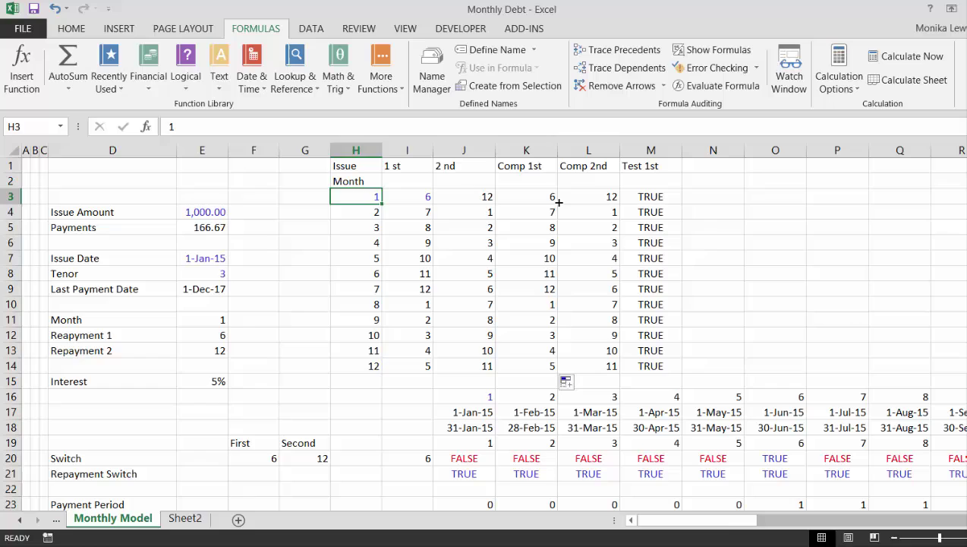
key(Right)
key(Right)
key(Down)
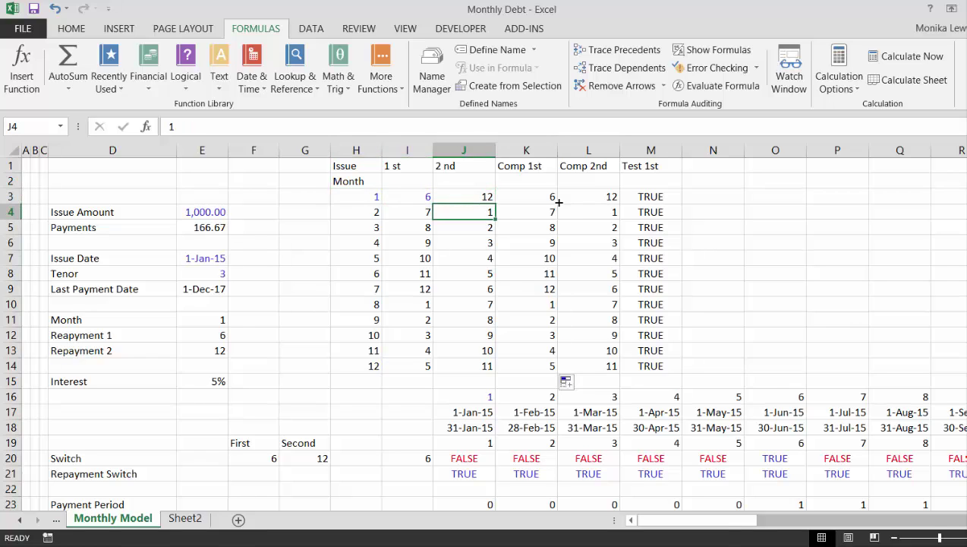
key(Down)
key(Down)
key(Down)
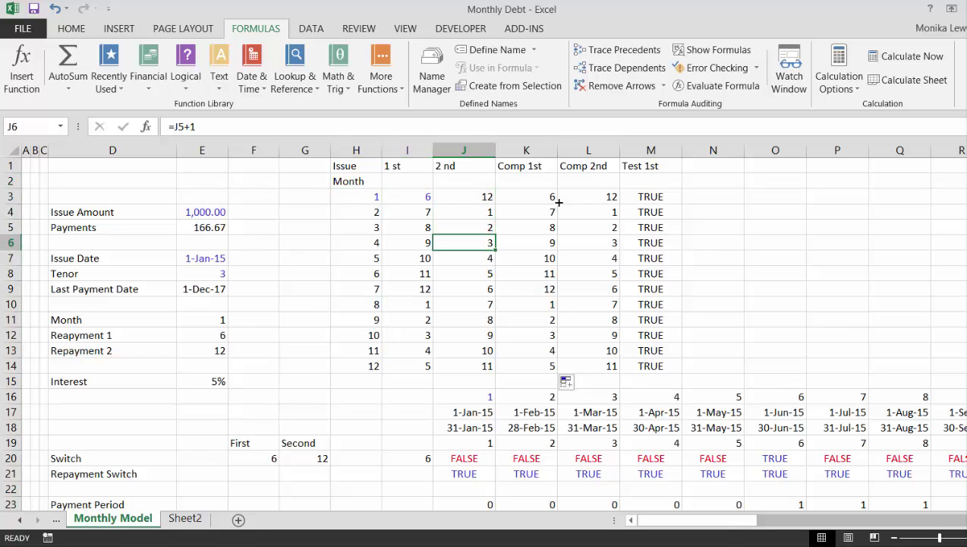
key(Down)
key(Down)
key(Down)
key(Down)
key(Down)
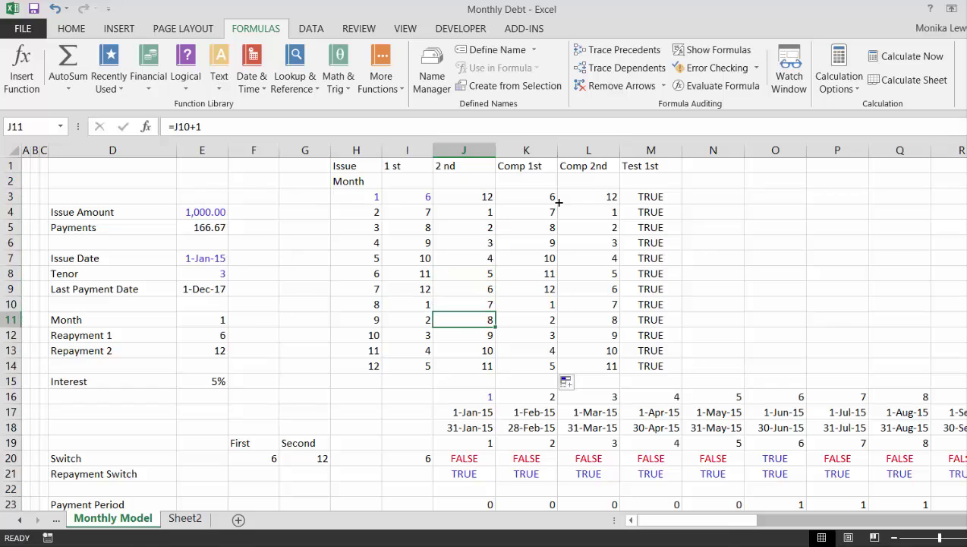
key(Down)
key(Down)
key(Up)
key(Up)
key(Up)
key(Up)
key(Up)
key(Up)
key(Up)
key(Up)
key(Up)
key(Up)
key(Up)
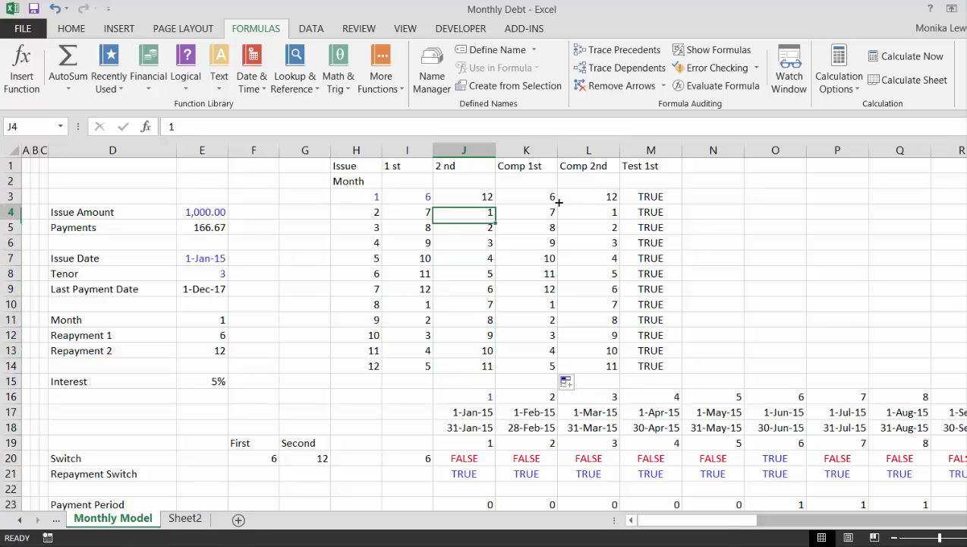
key(Right)
key(Right)
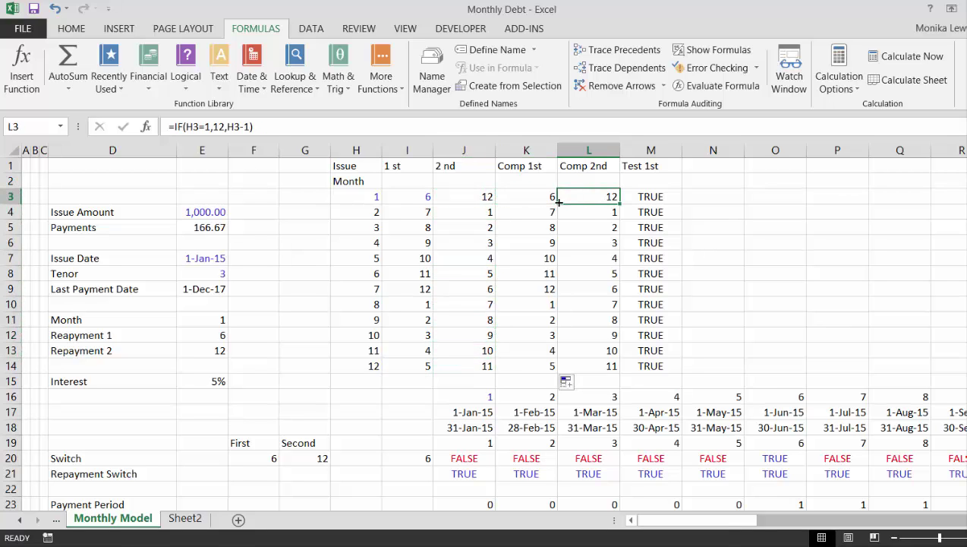
text(=if()
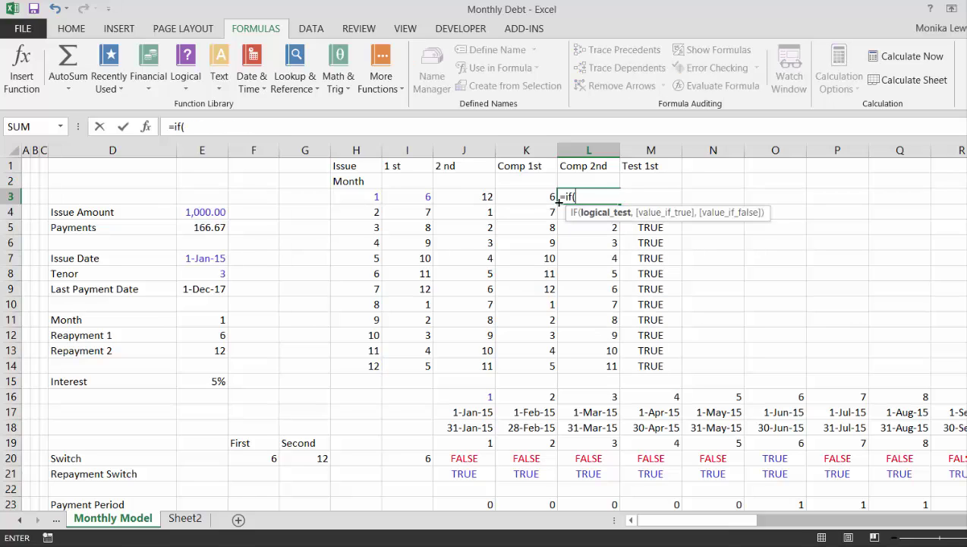
key(Left)
key(Left)
key(Left)
key(Left)
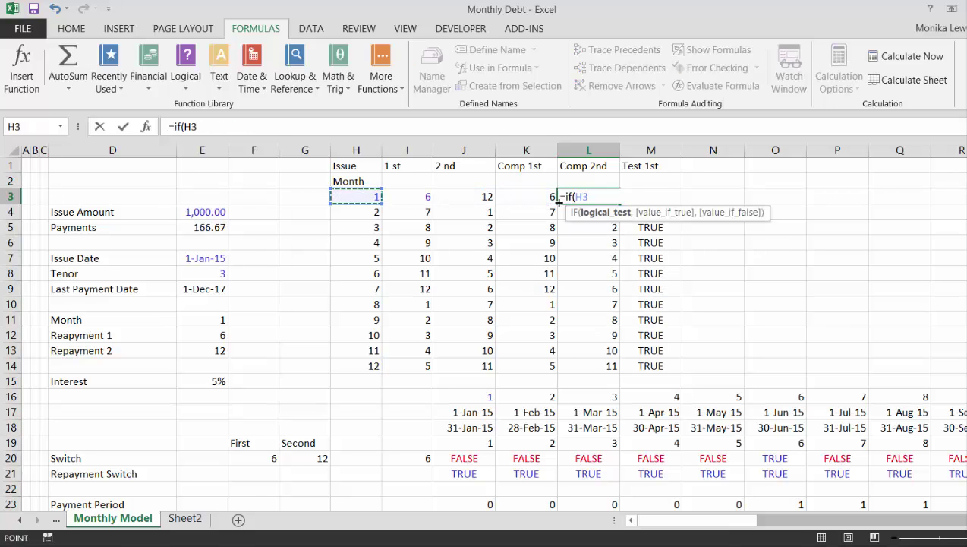
text(=1,12,)
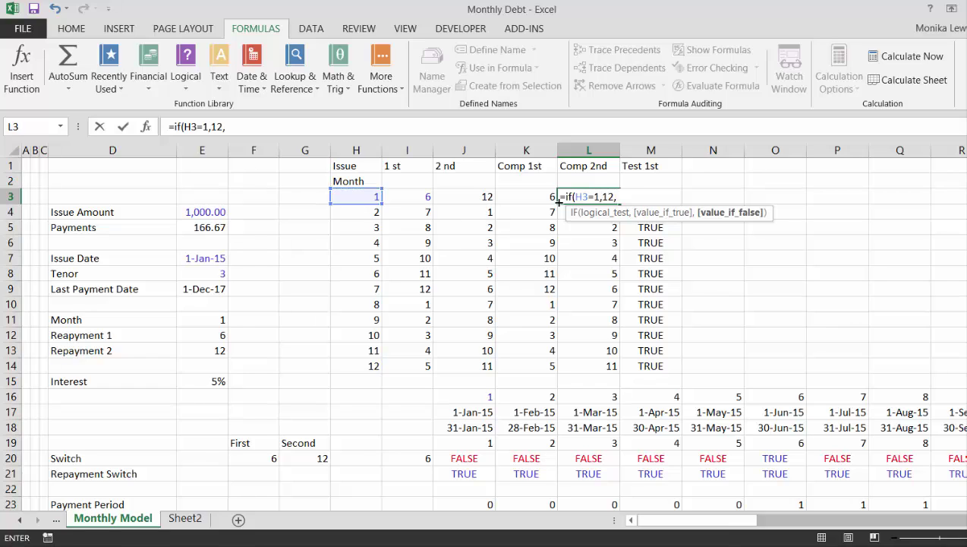
key(Left)
key(Left)
key(Left)
key(Left)
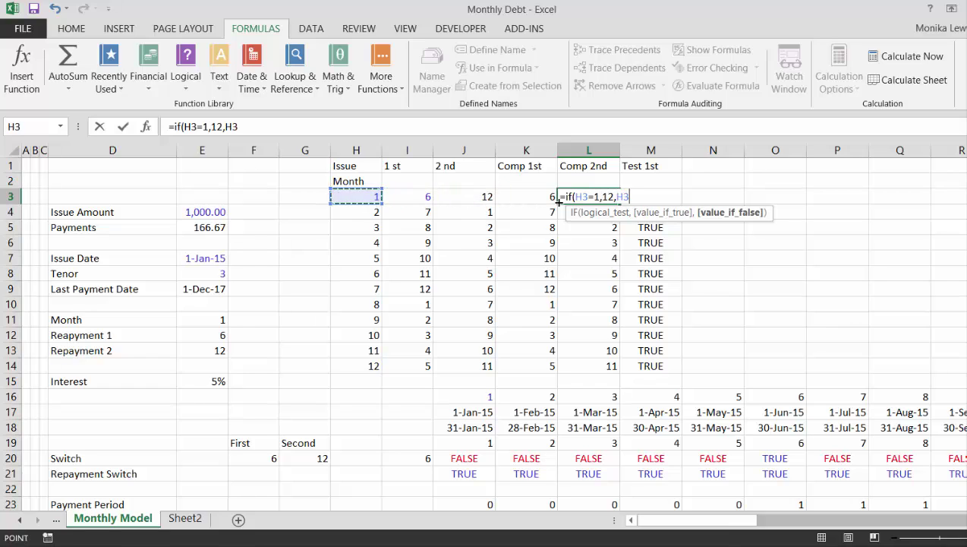
text(-1)
key(ctrl+Return)
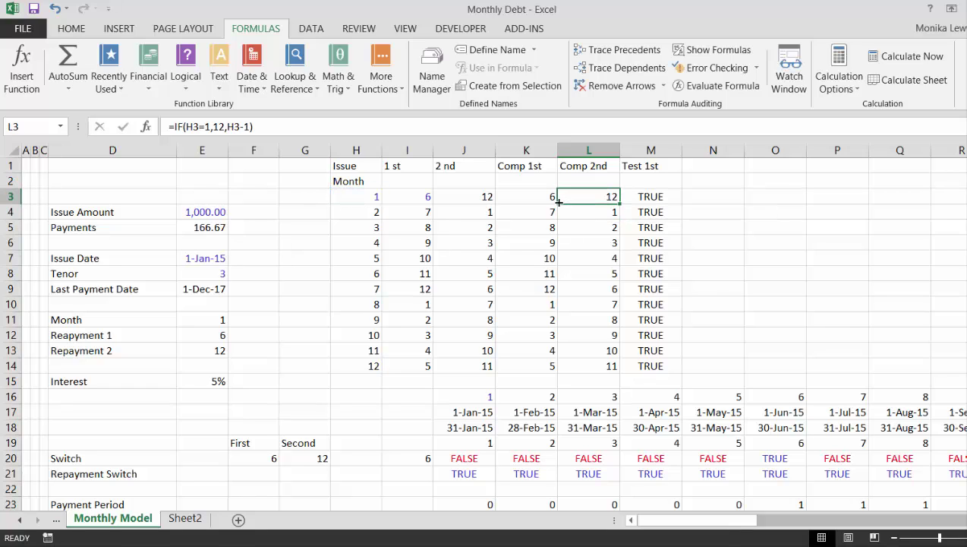
double_click(620, 201)
key(Left)
key(Left)
key(Left)
key(Left)
key(Left)
key(Down)
key(Down)
key(Down)
key(Down)
key(Down)
key(Down)
key(Down)
key(Down)
key(Down)
key(Left)
key(Left)
key(Down)
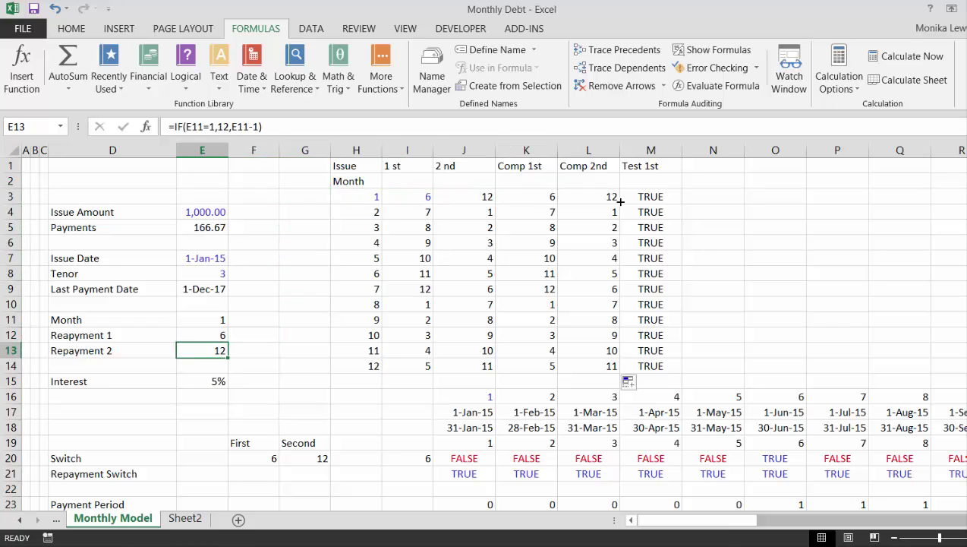
key(F2)
key(Return)
key(Up)
key(Up)
key(Up)
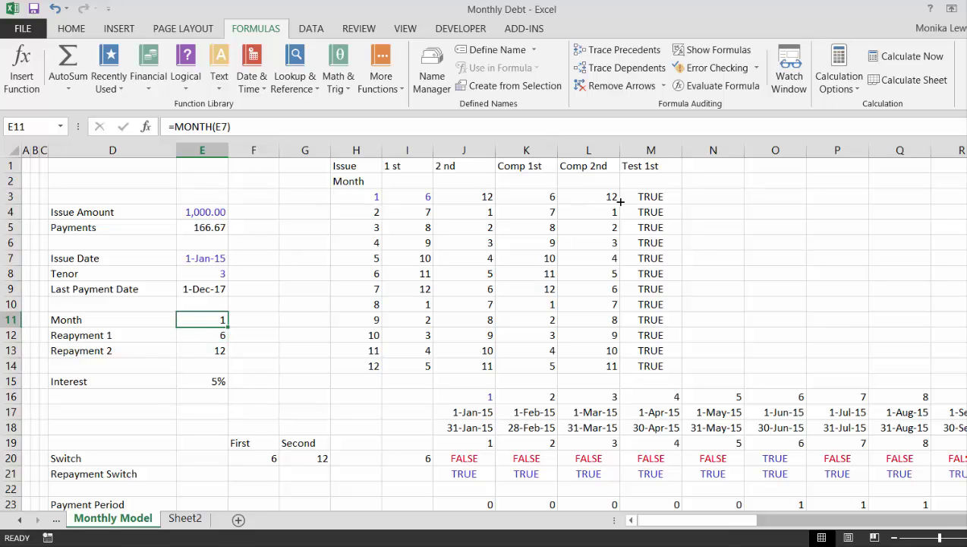